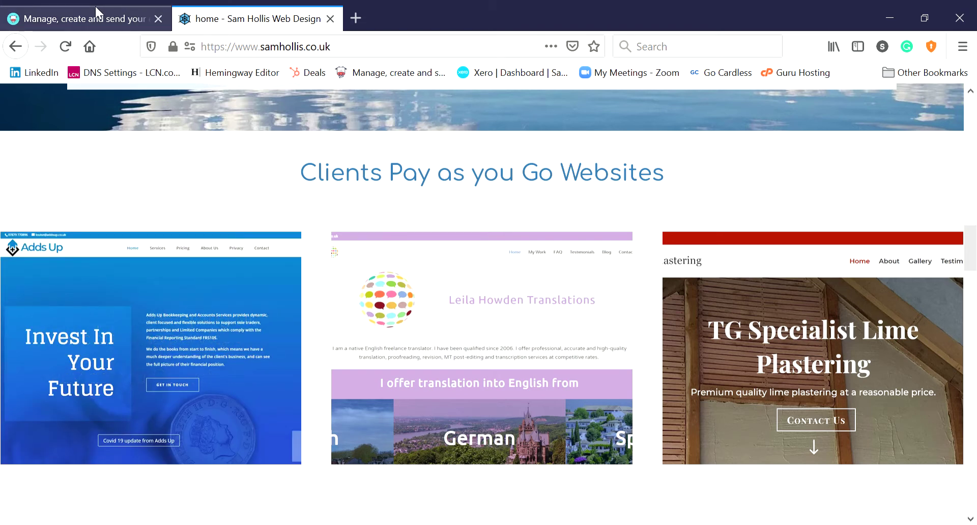
# Step: Start a new Moosend automation, skipping the ready-made recipes in favour of a custom automation
pyautogui.click(96, 10)
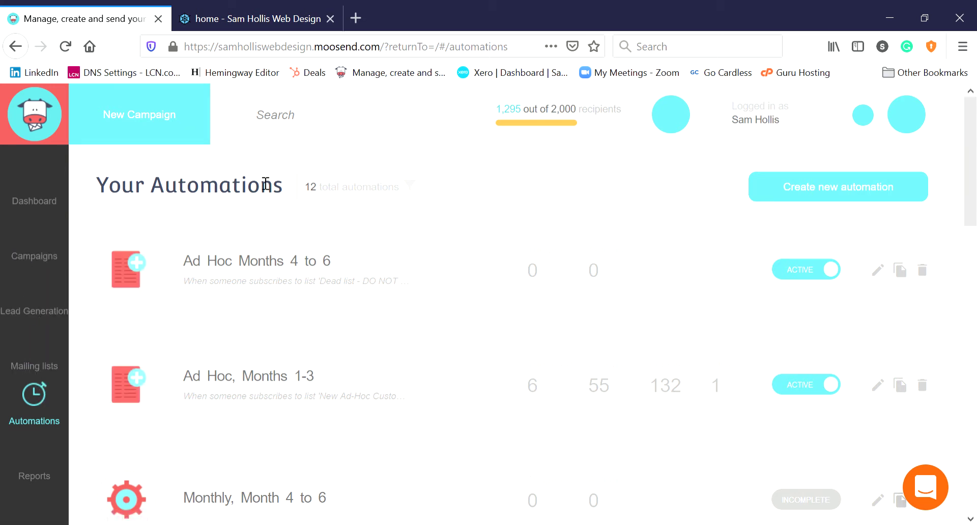
pyautogui.click(803, 188)
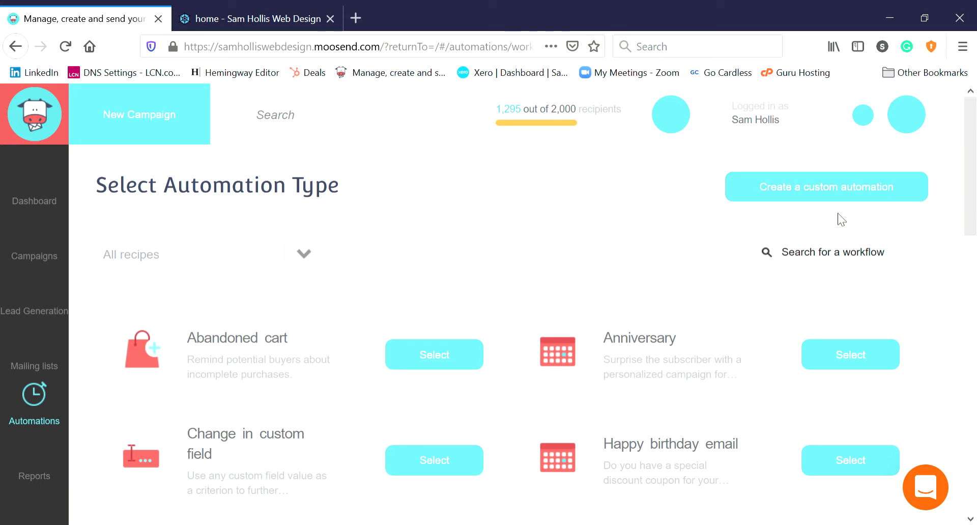
pyautogui.scroll(-3, 971, 132)
pyautogui.scroll(3, 970, 132)
pyautogui.scroll(-4, 971, 133)
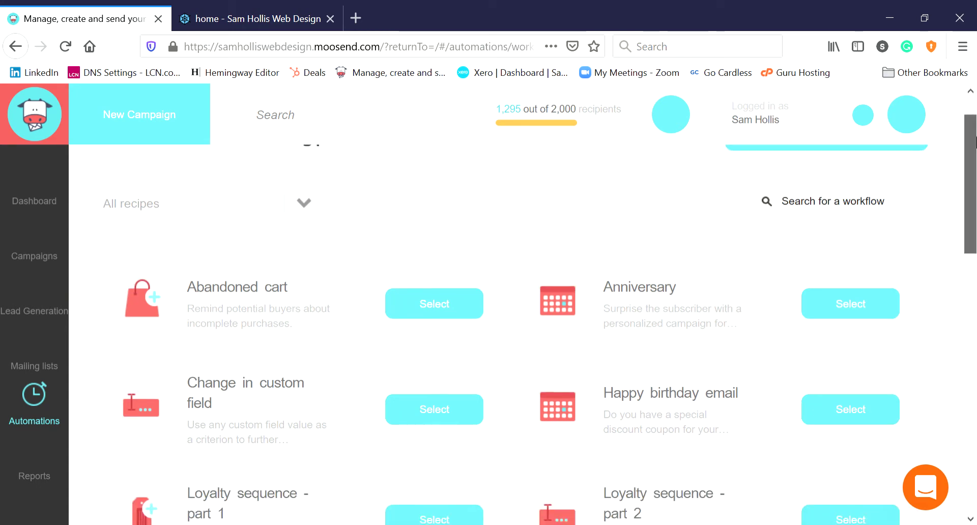
pyautogui.scroll(-2, 975, 163)
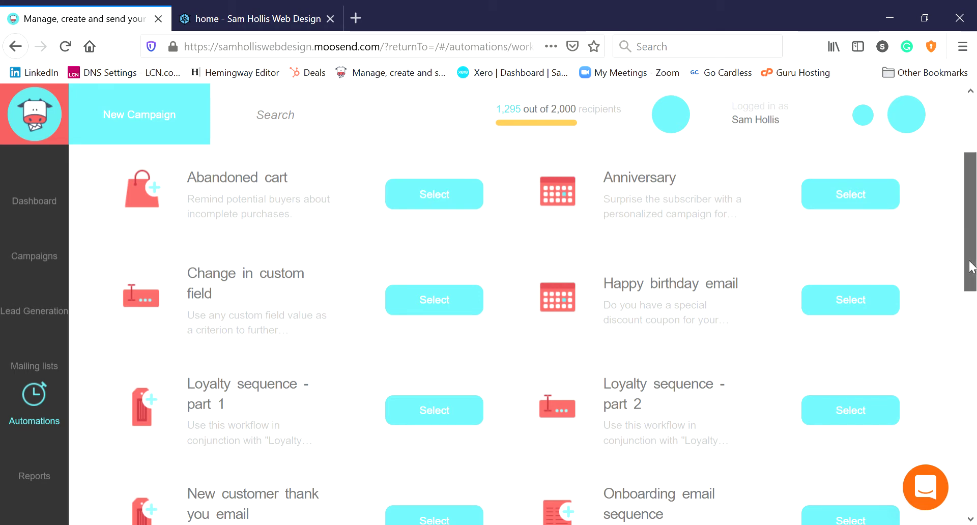
pyautogui.scroll(-5, 973, 291)
pyautogui.moveTo(975, 344); pyautogui.dragTo(966, 168)
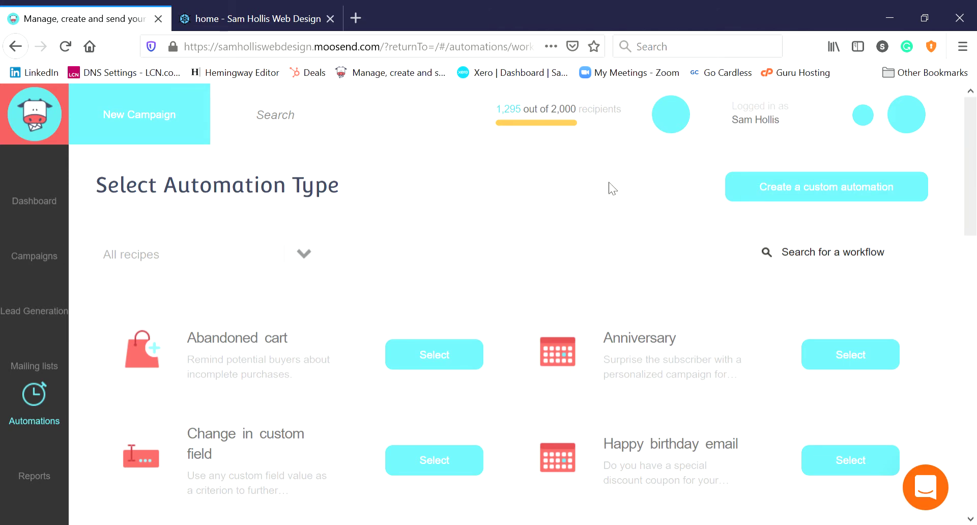
pyautogui.click(833, 201)
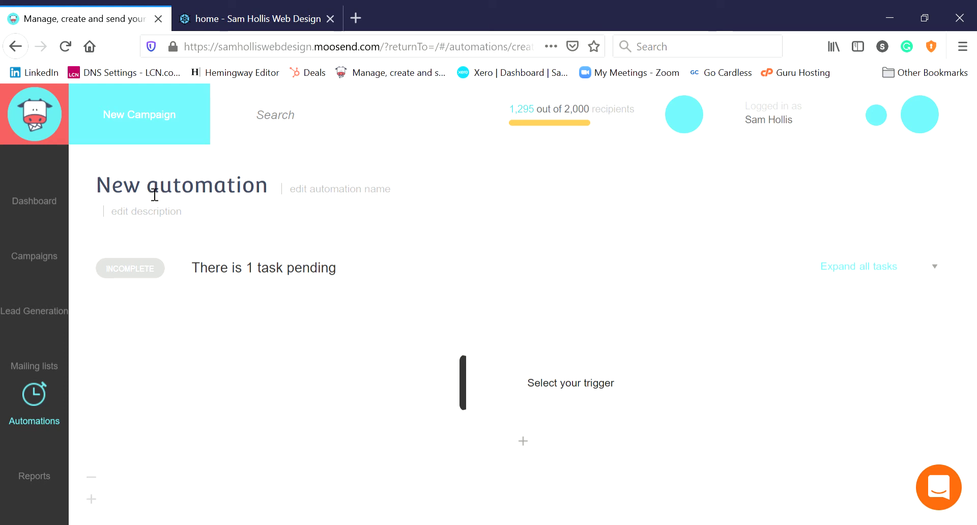
# Step: Rename the automation from 'New automation' to 'Test' and save the name
pyautogui.click(312, 194)
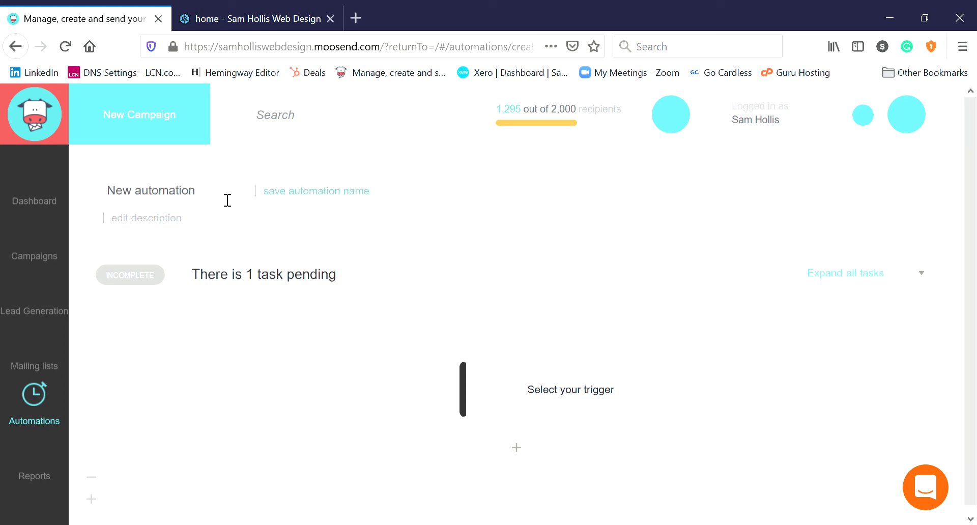
pyautogui.moveTo(227, 201); pyautogui.dragTo(81, 189)
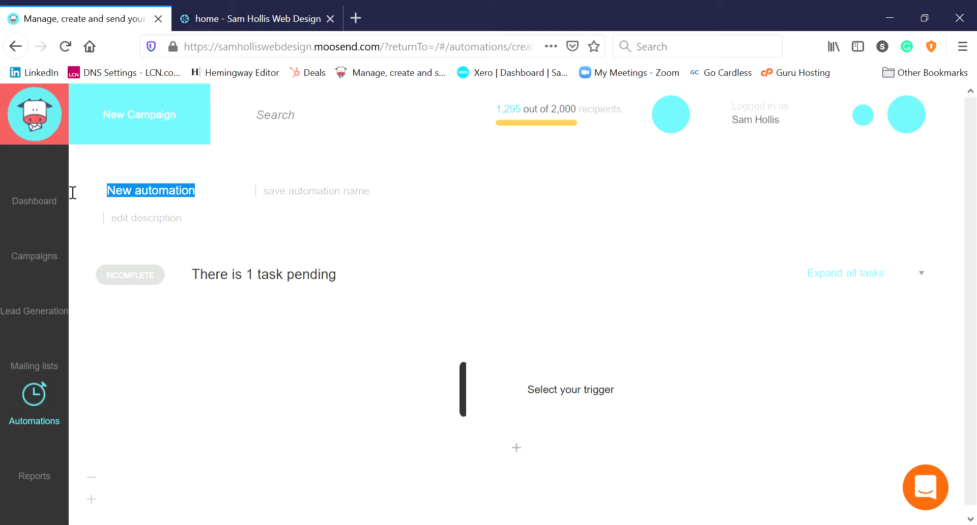
pyautogui.write('Test')
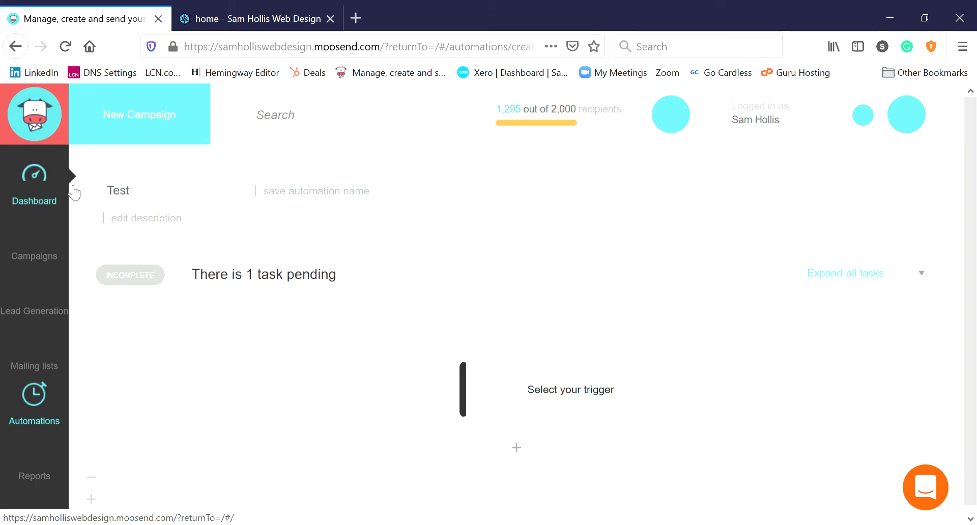
pyautogui.click(322, 195)
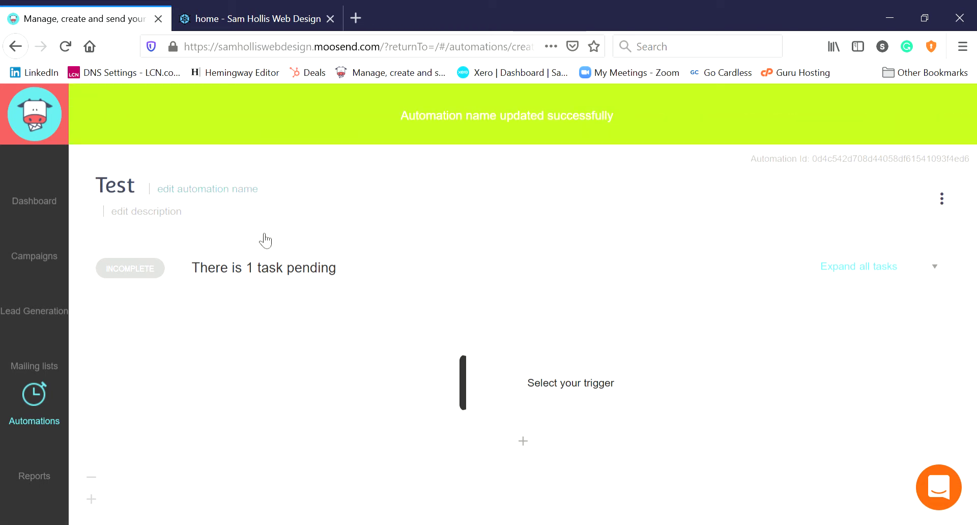
# Step: Open the trigger chooser and page through to the list-subscription triggers
pyautogui.click(550, 379)
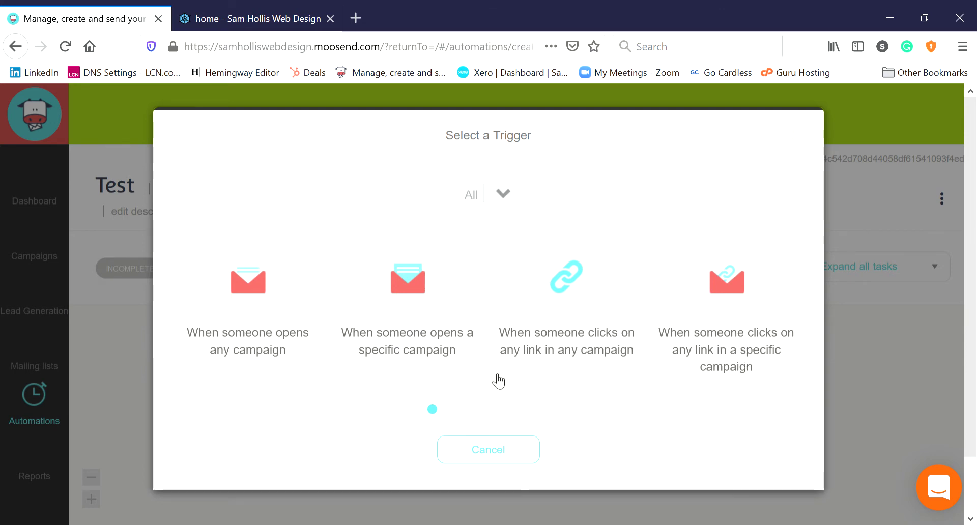
pyautogui.click(447, 411)
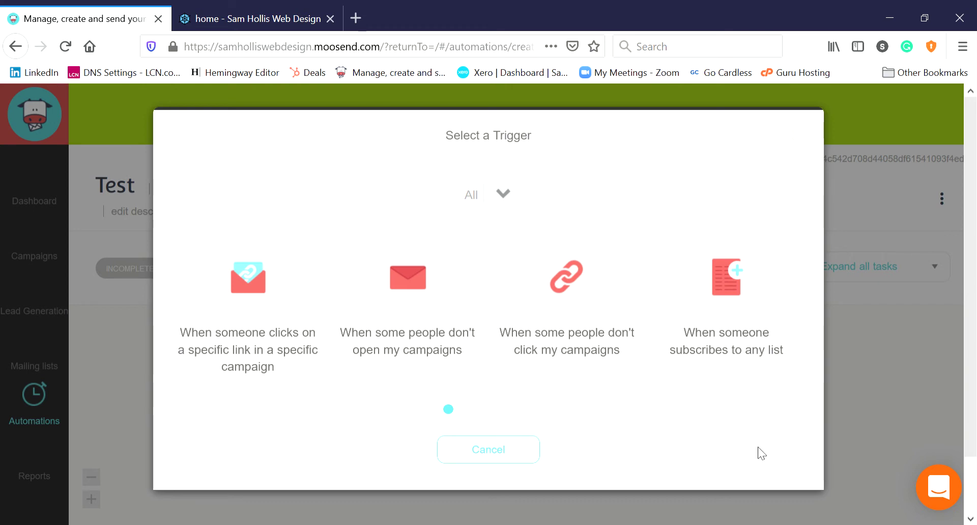
pyautogui.click(468, 410)
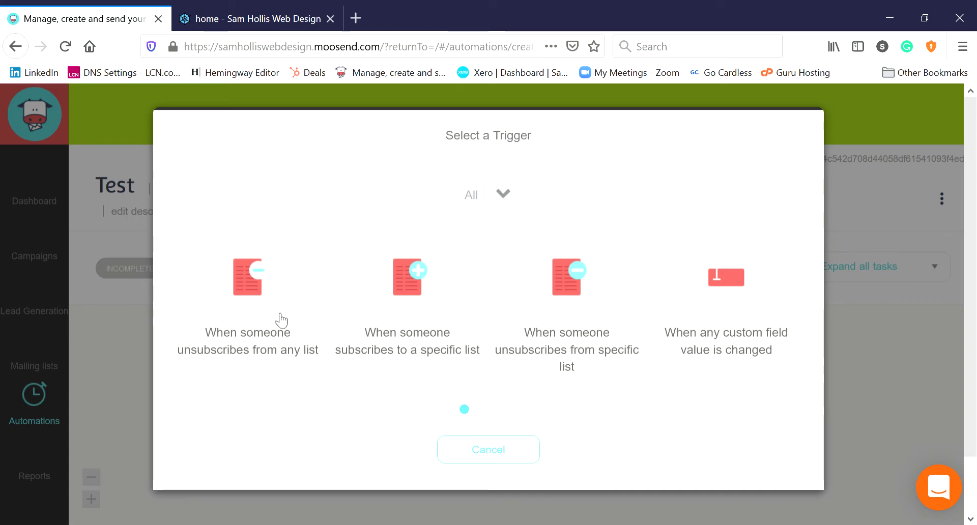
# Step: Set the trigger to 'When someone subscribes to a specific list' with Test mailing list, and save
pyautogui.click(427, 282)
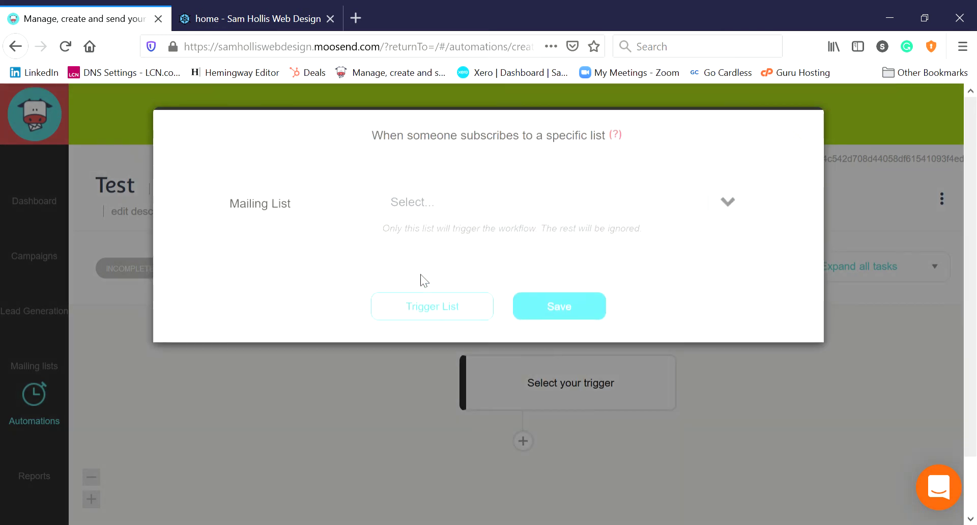
pyautogui.click(735, 214)
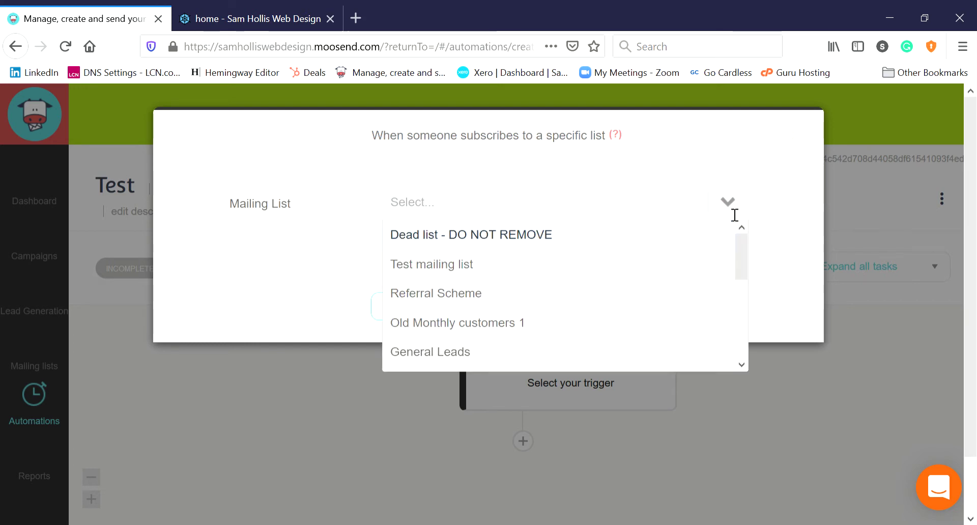
pyautogui.click(532, 270)
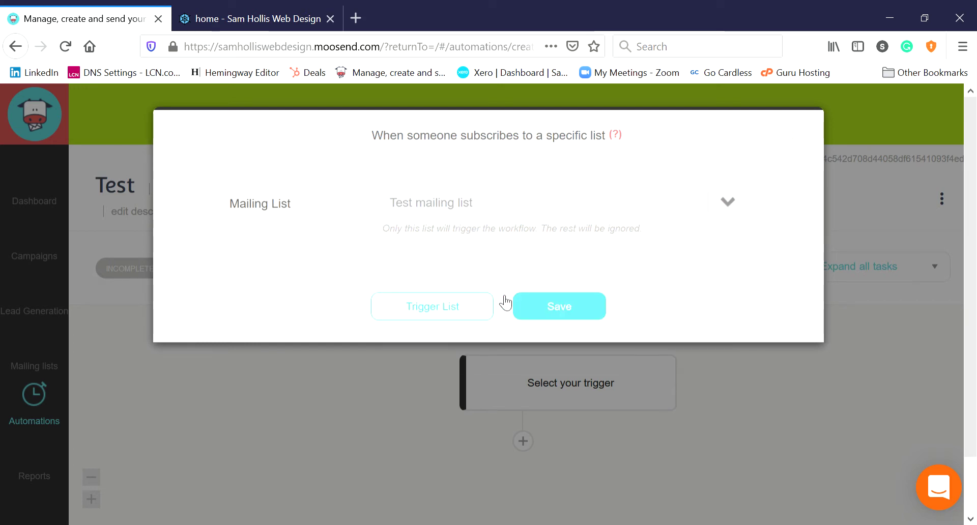
pyautogui.click(545, 308)
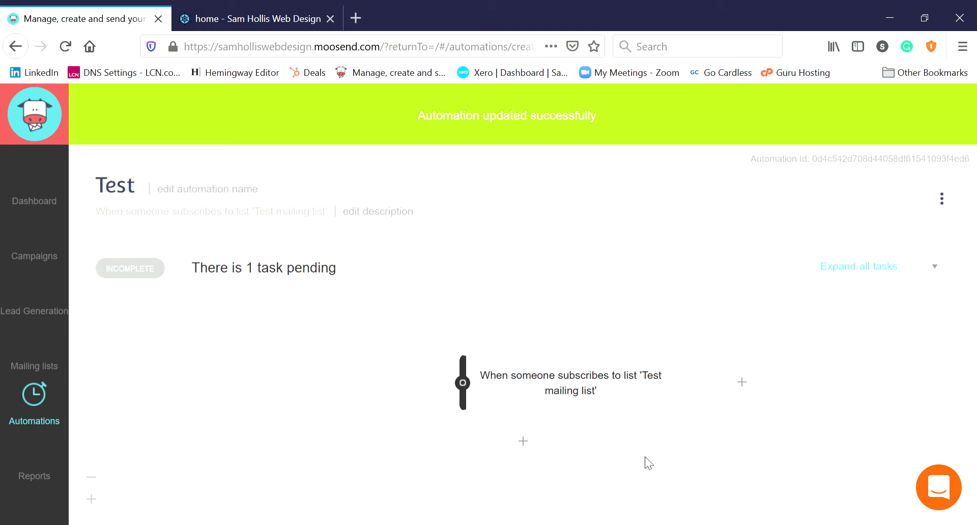
# Step: Add a 'Wait a specific time interval' step below the subscription trigger
pyautogui.click(524, 442)
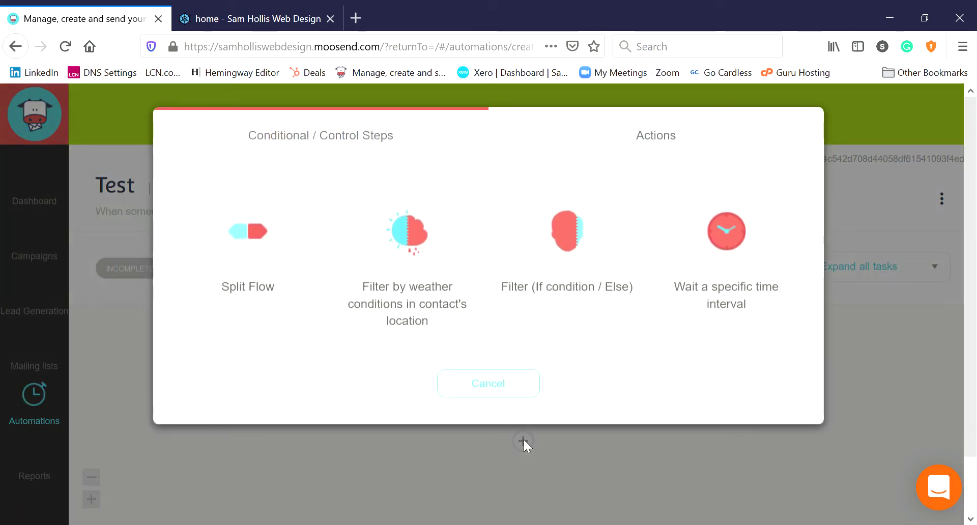
pyautogui.click(555, 140)
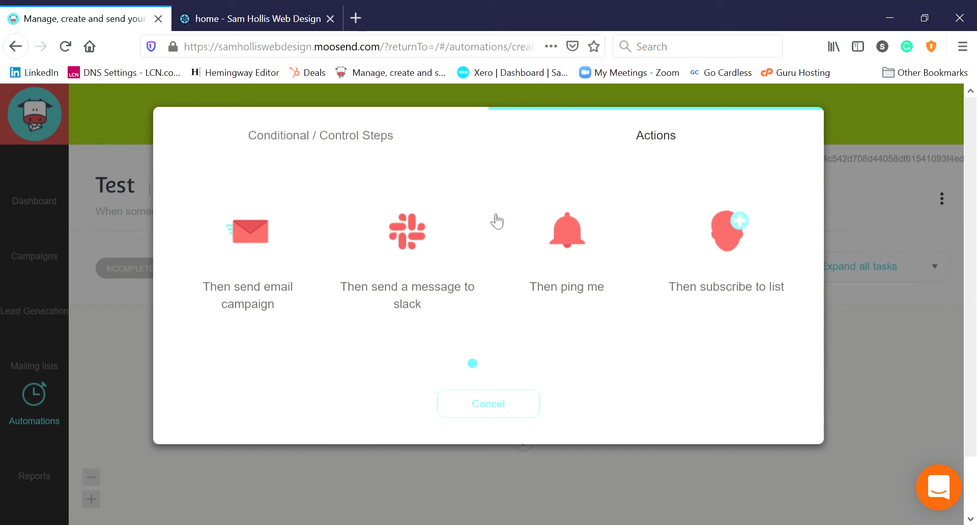
pyautogui.click(395, 135)
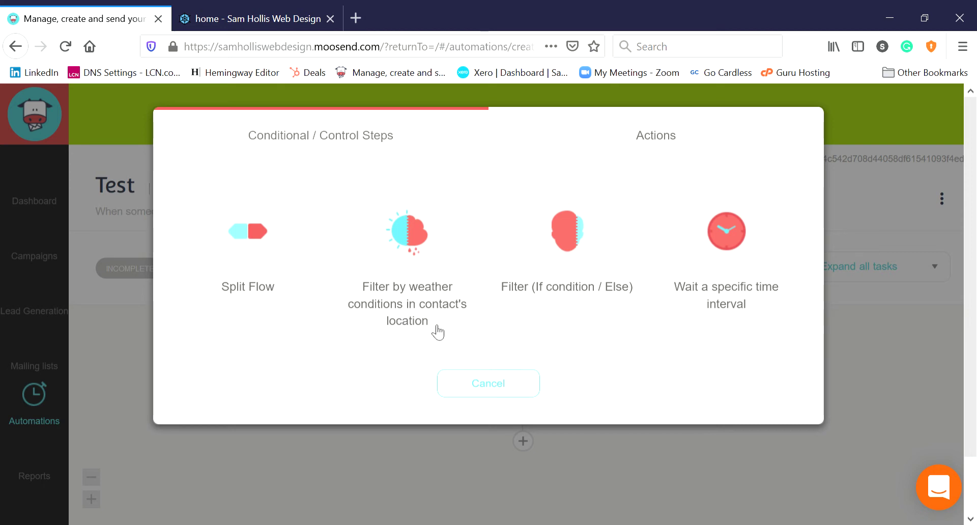
pyautogui.click(710, 299)
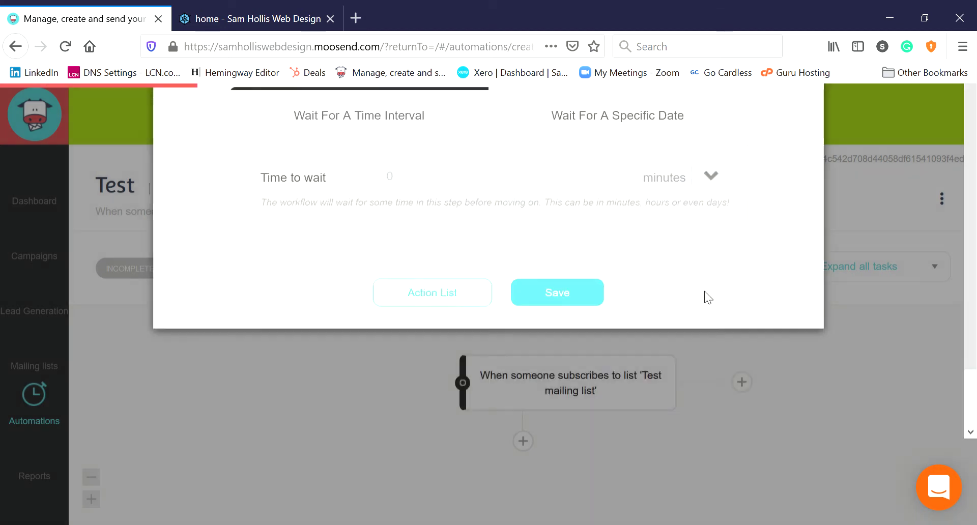
# Step: Set the wait time to 30 minutes and save the wait step
pyautogui.click(527, 258)
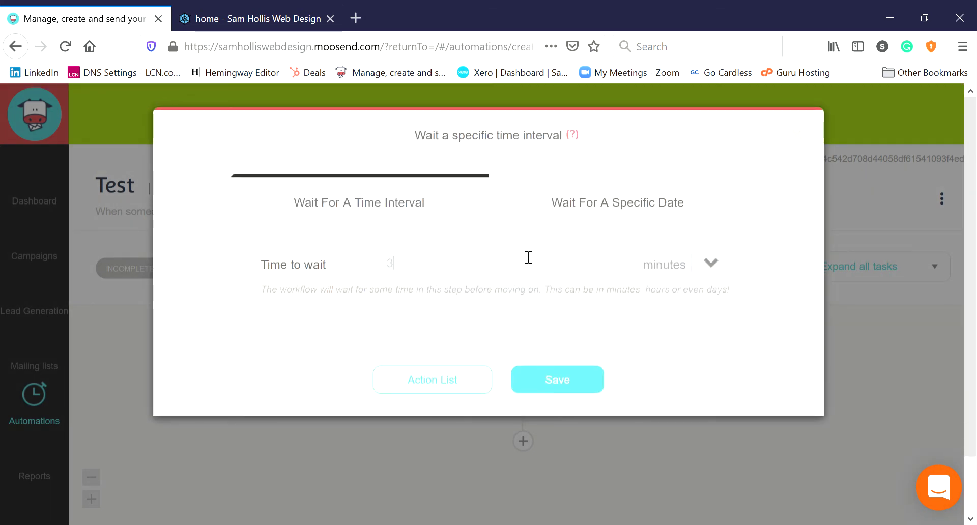
pyautogui.write('30')
pyautogui.click(579, 386)
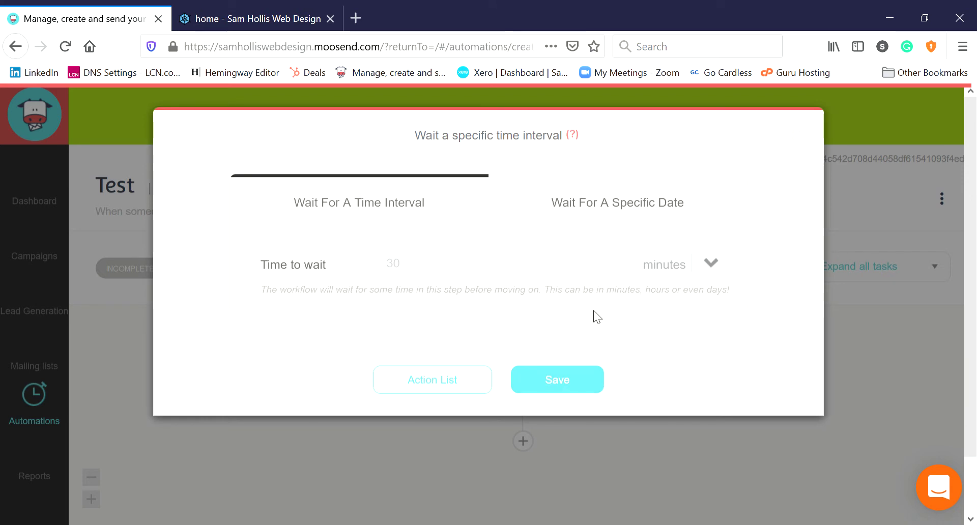
pyautogui.click(569, 376)
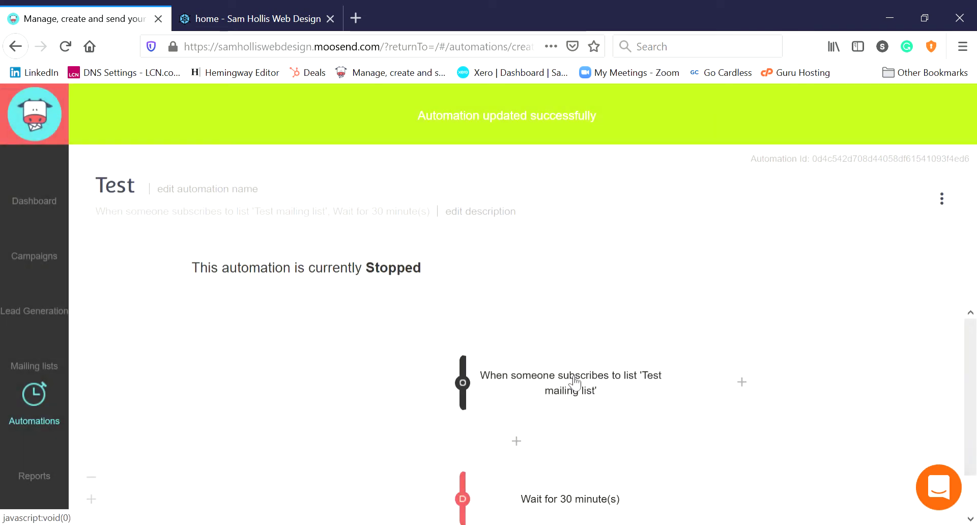
# Step: Add a send-email campaign step after the 30-minute wait
pyautogui.scroll(-1, 940, 451)
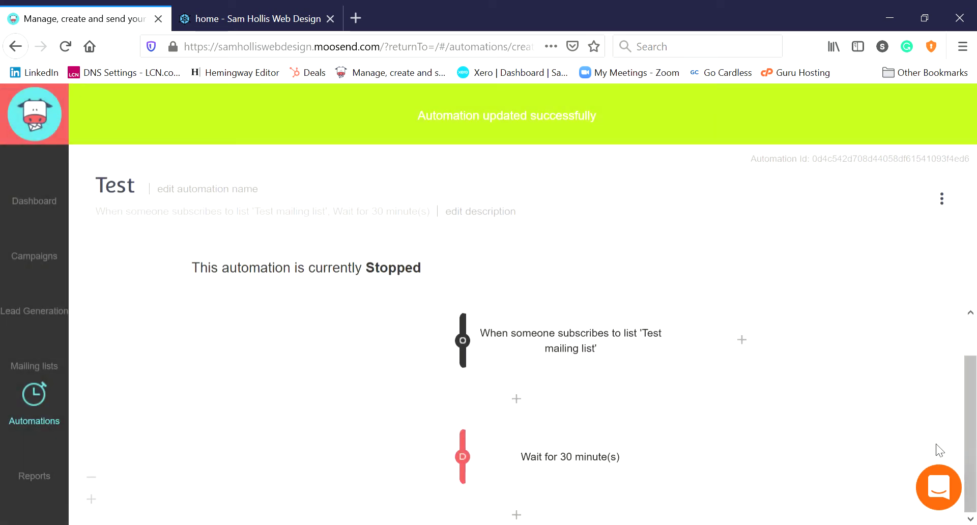
pyautogui.click(517, 515)
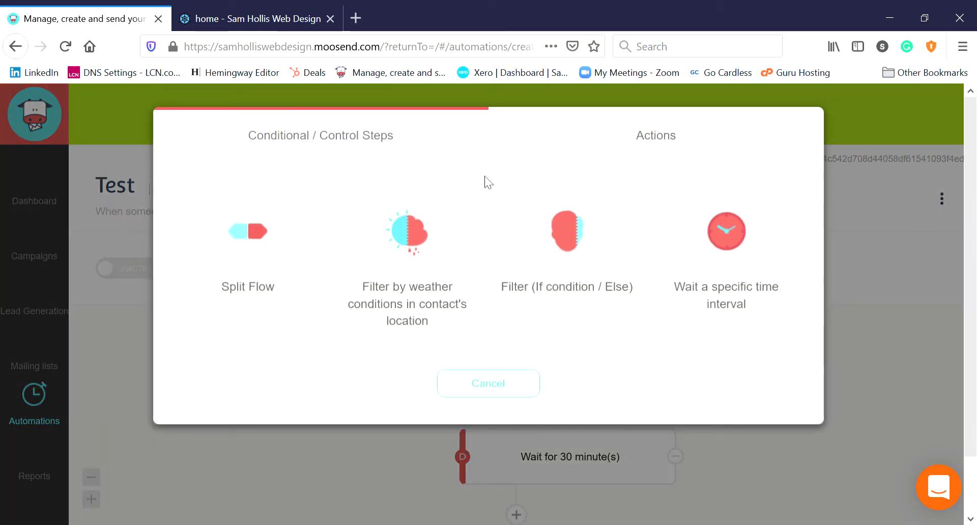
pyautogui.click(569, 125)
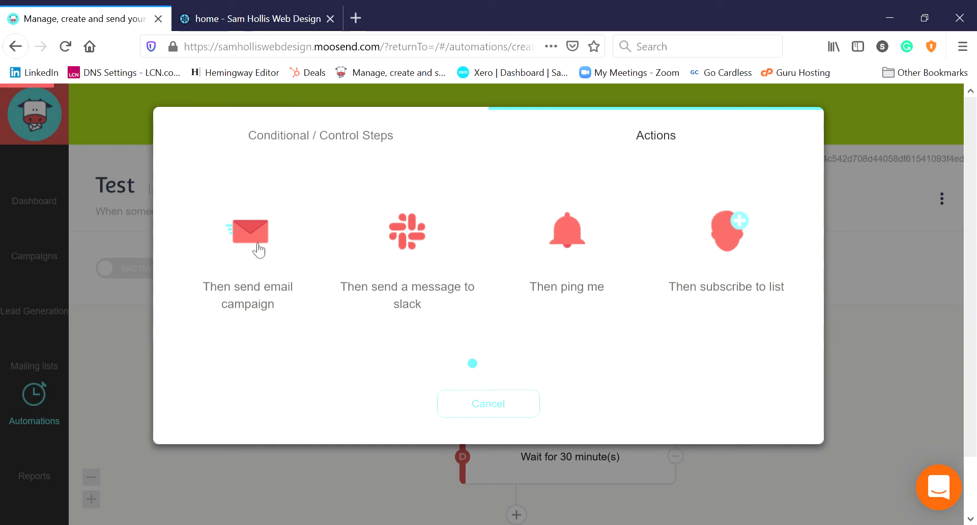
pyautogui.click(258, 250)
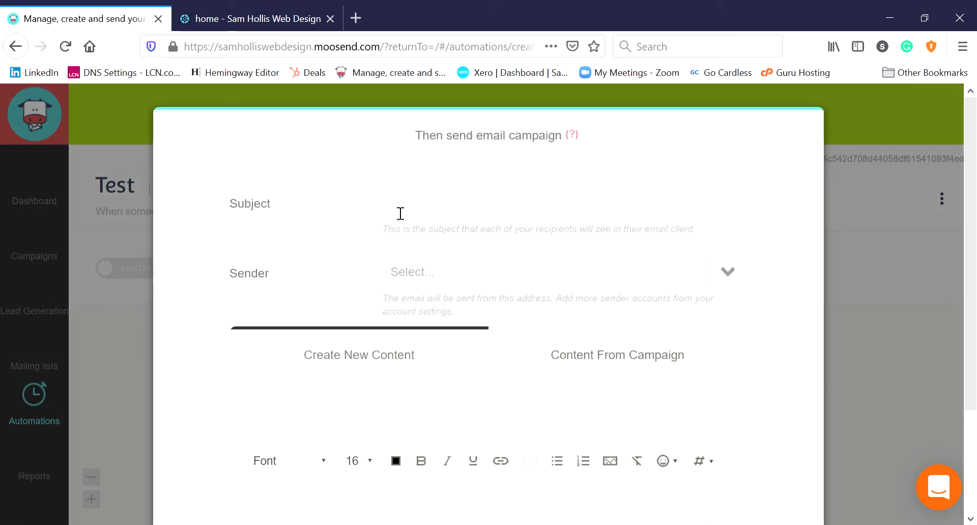
# Step: Enter the subject 'Welcome' and choose the account's own address as sender
pyautogui.click(425, 207)
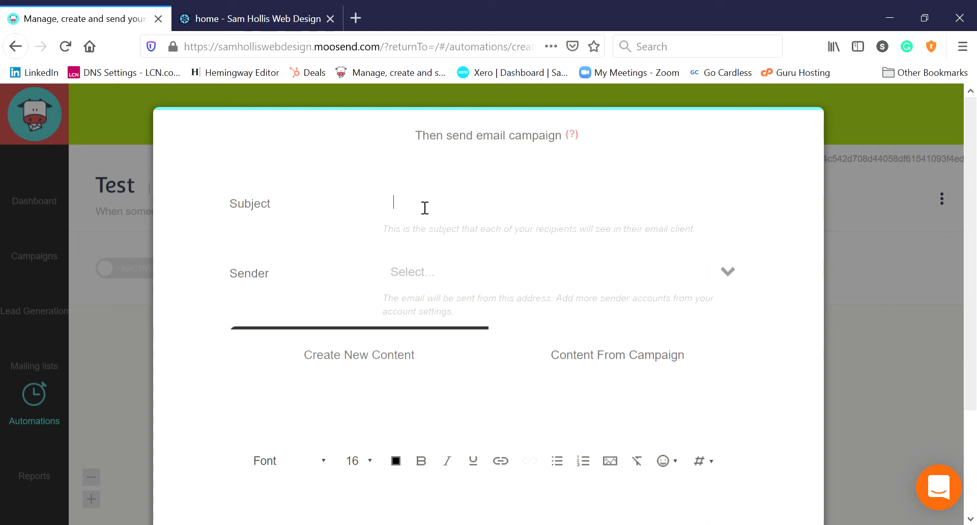
pyautogui.write('Welcome')
pyautogui.click(611, 280)
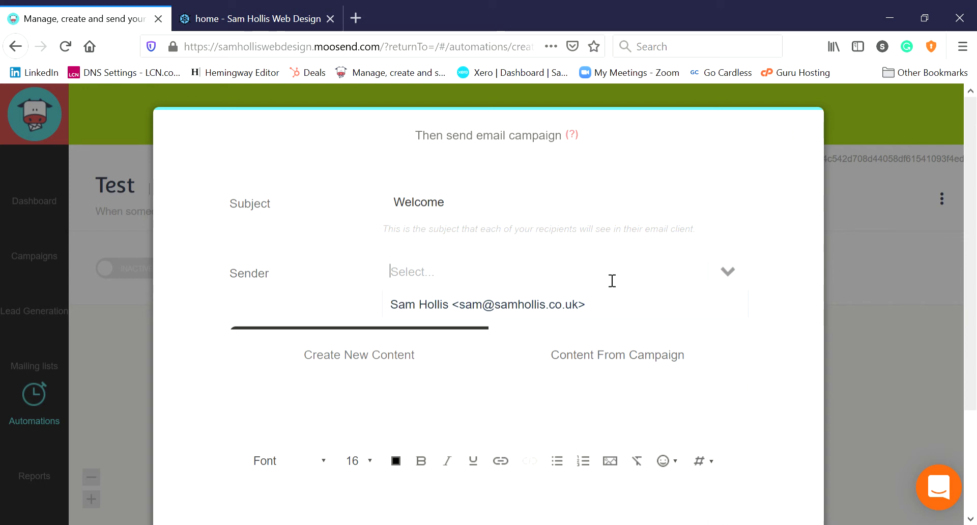
pyautogui.click(532, 313)
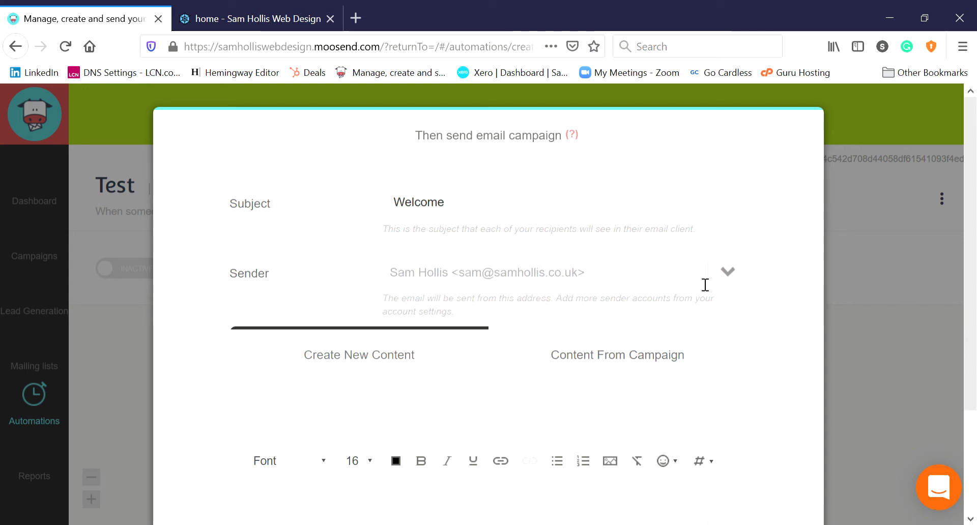
pyautogui.moveTo(975, 214); pyautogui.dragTo(975, 345)
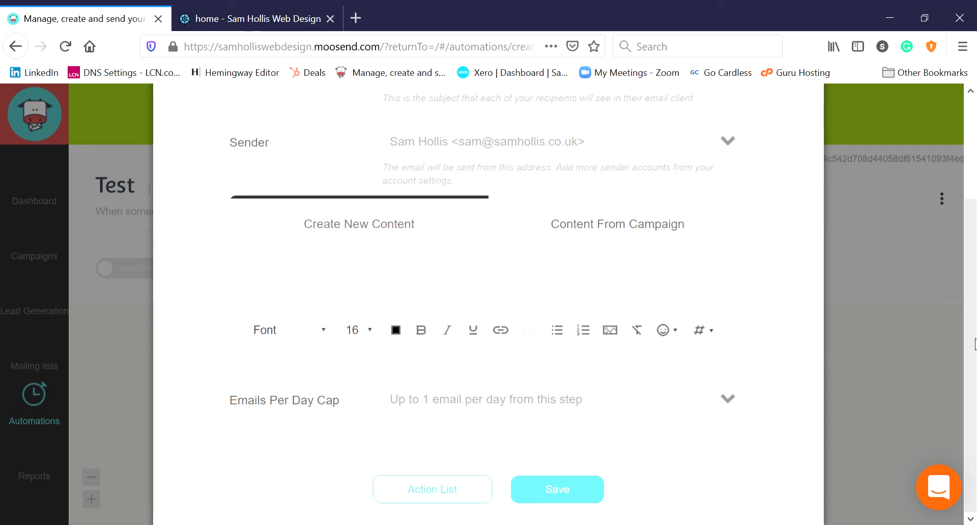
pyautogui.click(316, 296)
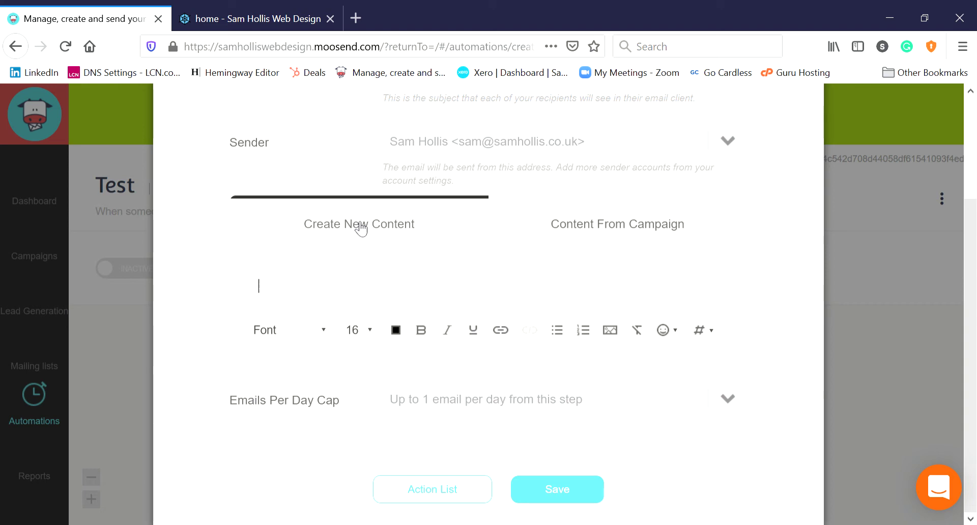
# Step: Return from campaign content to new content and type the greeting 'Hello'
pyautogui.click(598, 228)
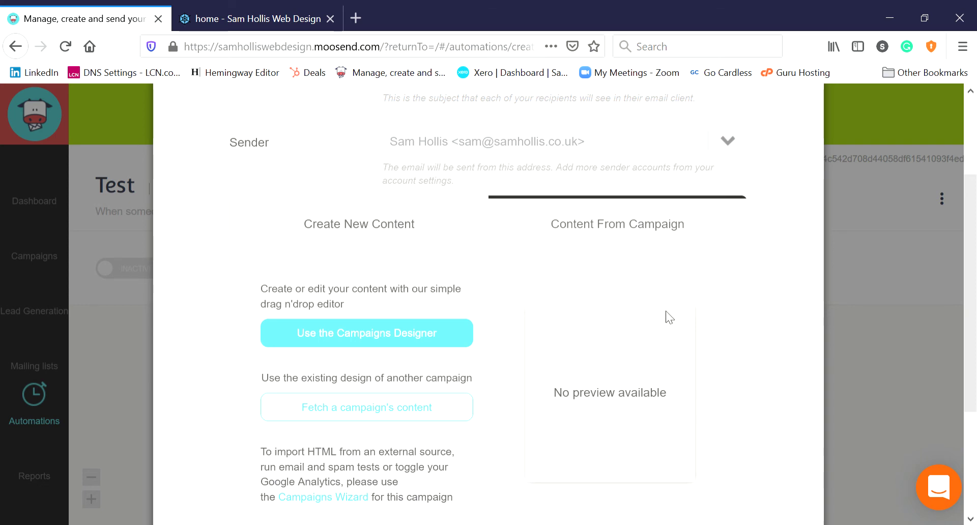
pyautogui.click(402, 238)
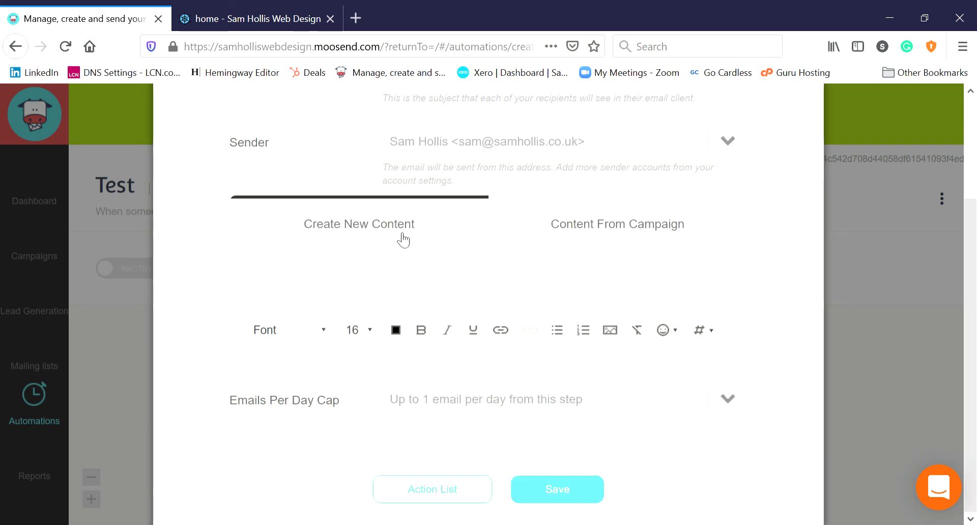
pyautogui.click(425, 291)
pyautogui.write('Hello')
pyautogui.press('Return')
# Step: Type the second line 'Welcome to my campain', correcting the typos
pyautogui.write('Wem')
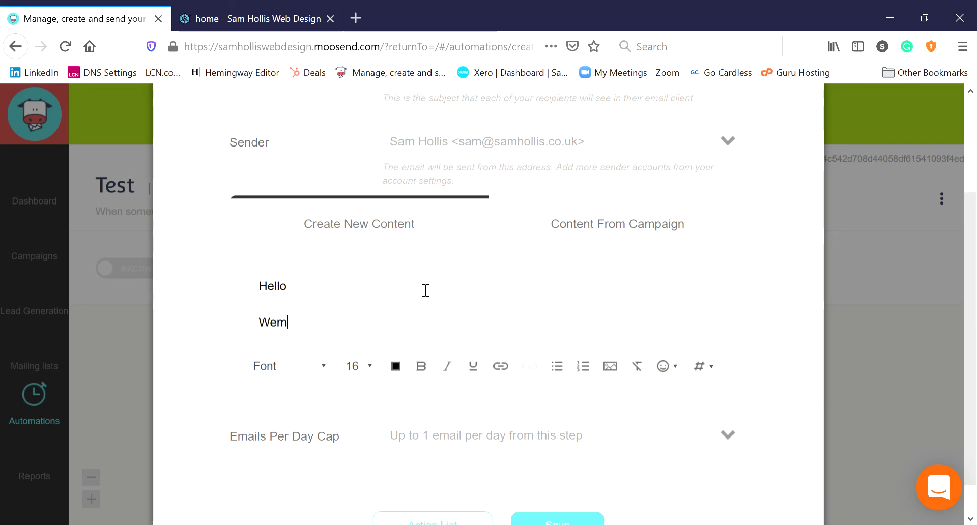
pyautogui.press('BackSpace')
pyautogui.write('lcome to ')
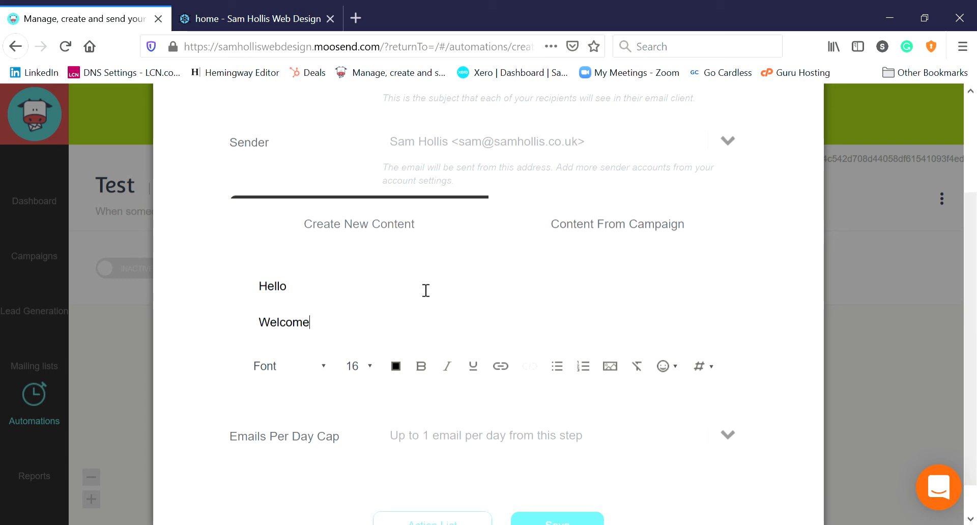
pyautogui.write('my cam')
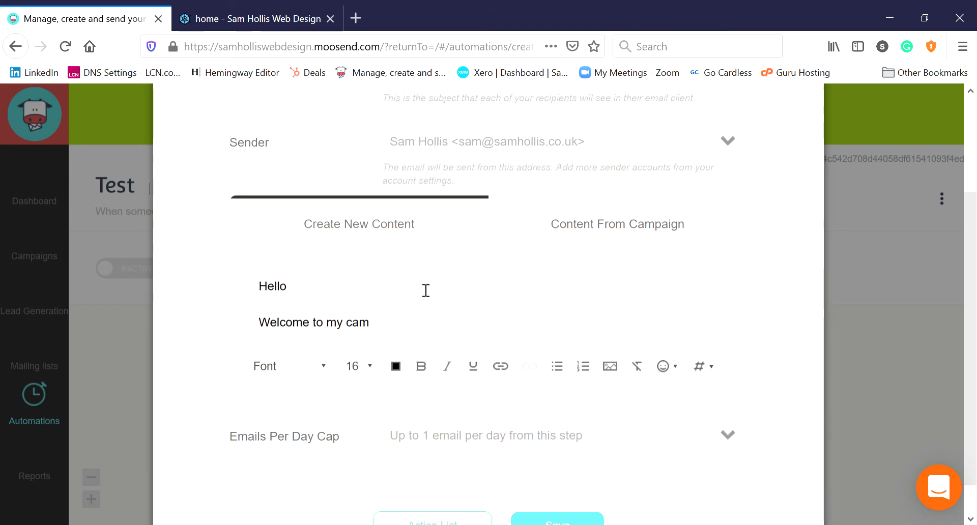
pyautogui.write('paind')
pyautogui.press('Return')
pyautogui.press('BackSpace')
pyautogui.press('BackSpace')
# Step: Add the sign-off 'From Sam' on its own line, leaving the font unchanged
pyautogui.press('Return')
pyautogui.write('From Sam')
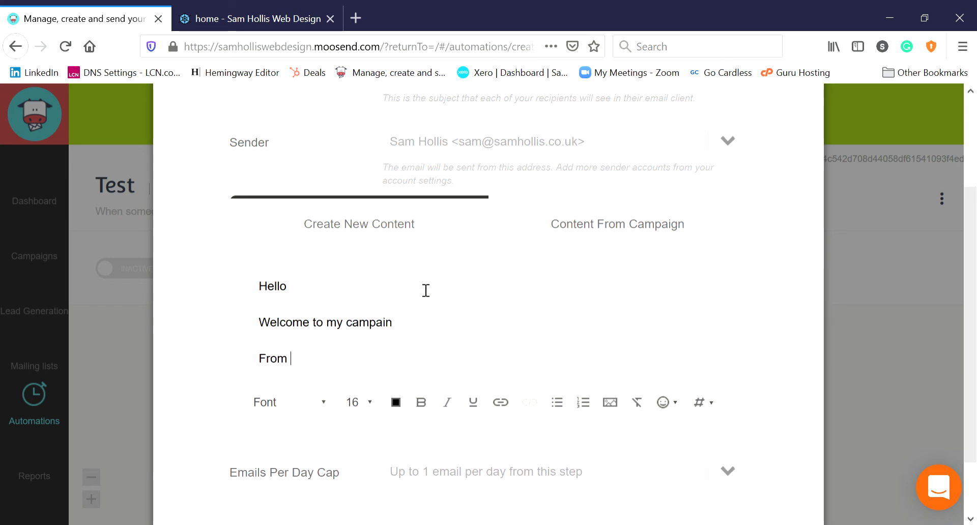
pyautogui.press('Return')
pyautogui.press('Return')
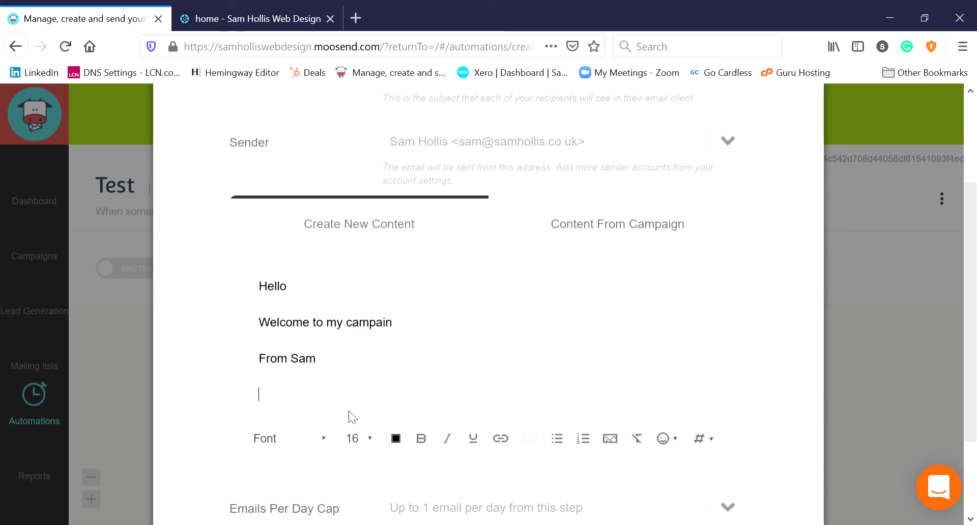
pyautogui.click(318, 448)
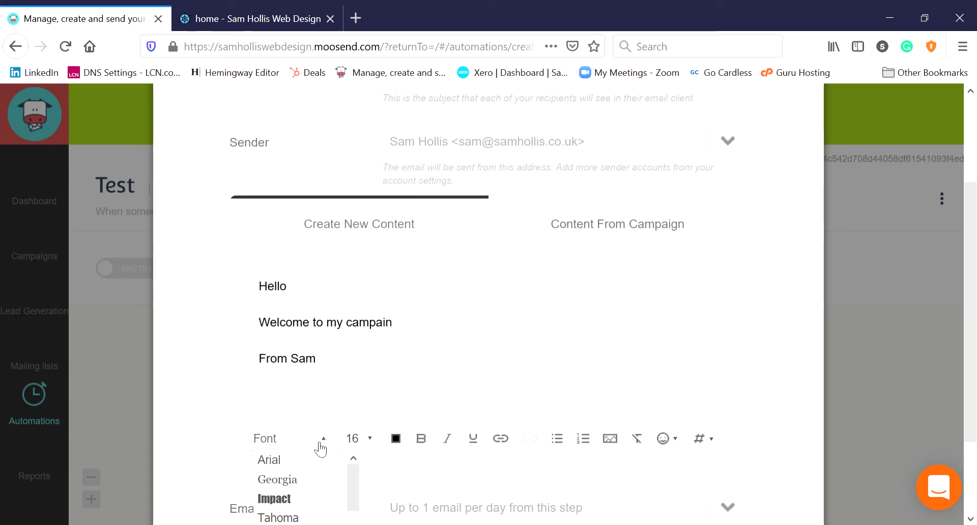
pyautogui.click(320, 449)
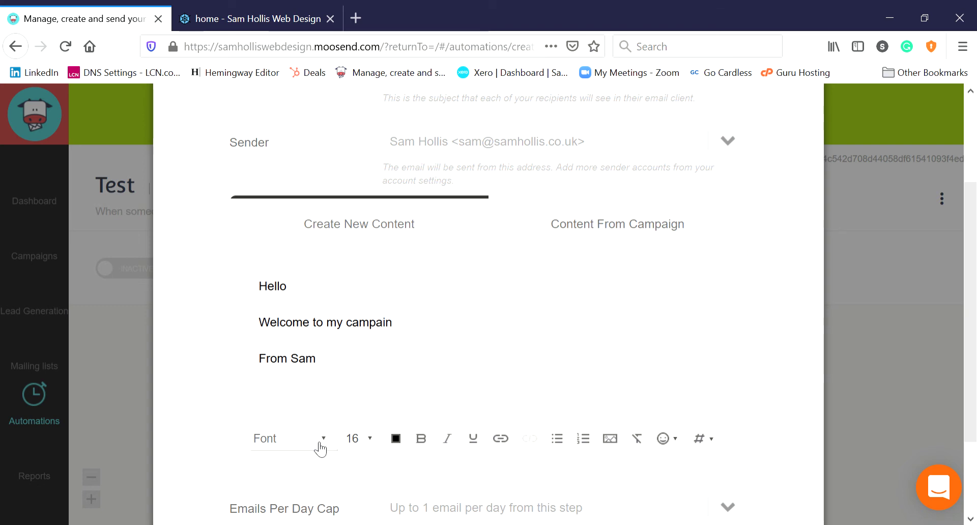
pyautogui.scroll(-1, 975, 300)
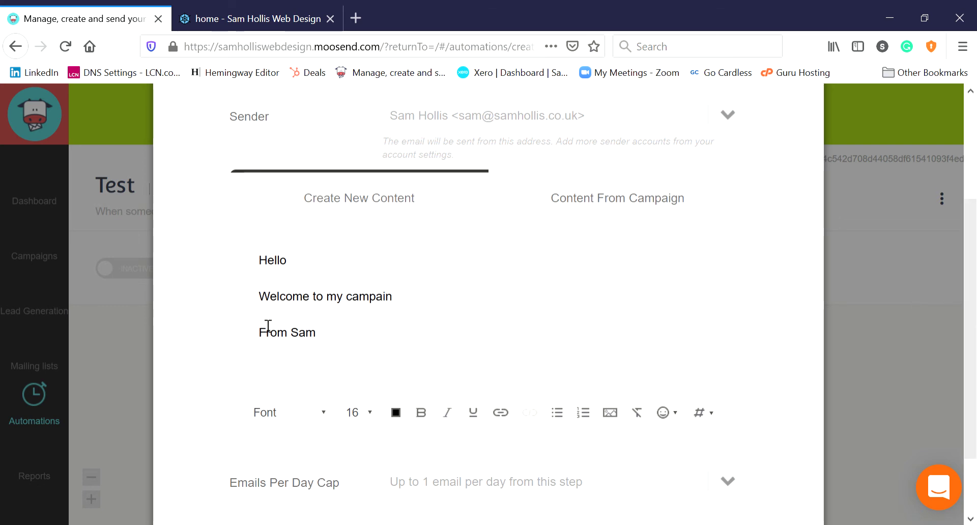
# Step: Correct the misspelt 'campain' to 'campaign' in the welcome line
pyautogui.click(386, 305)
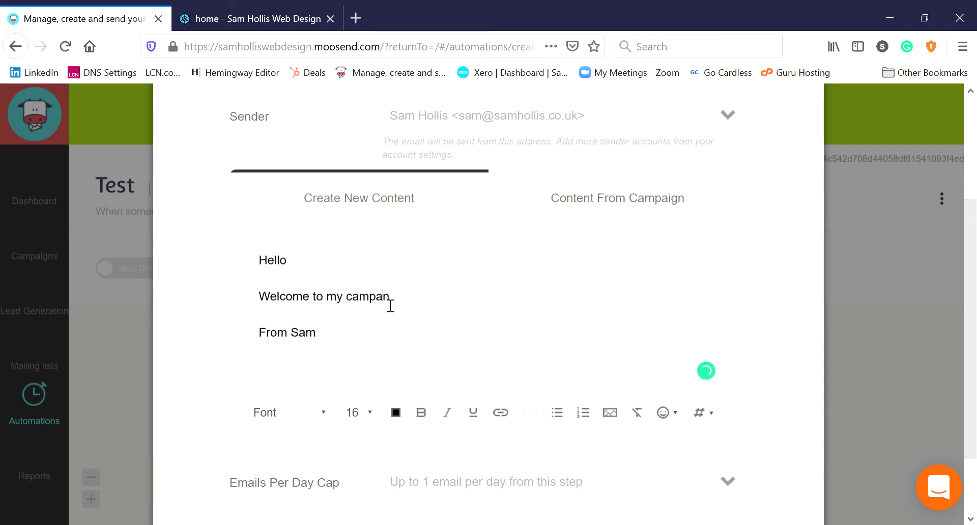
pyautogui.press('BackSpace')
pyautogui.write('g')
pyautogui.press('Left')
pyautogui.write('i')
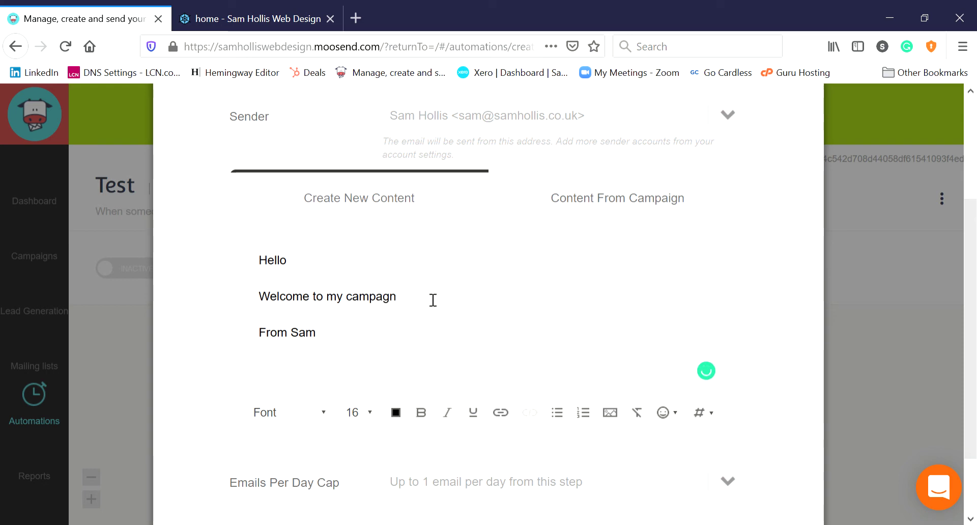
# Step: Hyperlink the word 'campaign' to blog.com
pyautogui.moveTo(414, 309); pyautogui.dragTo(355, 305)
pyautogui.click(501, 413)
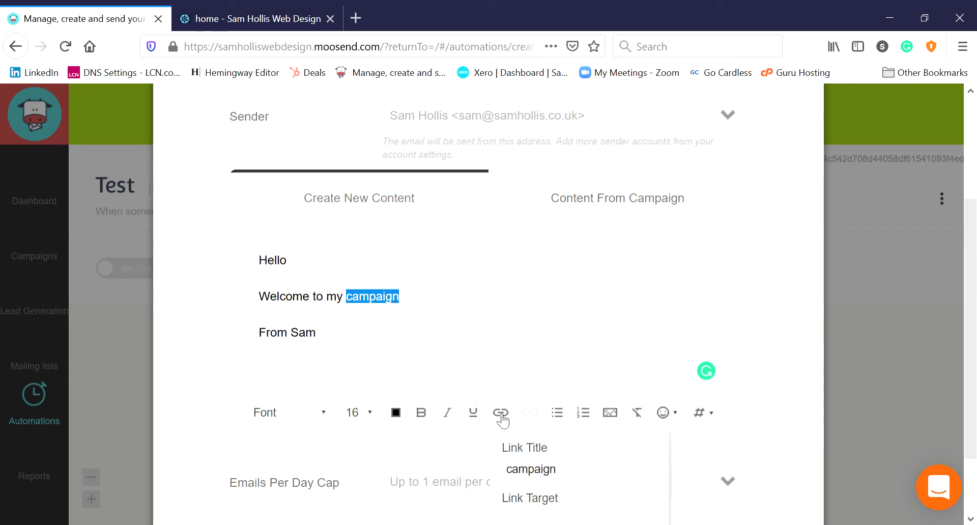
pyautogui.click(546, 520)
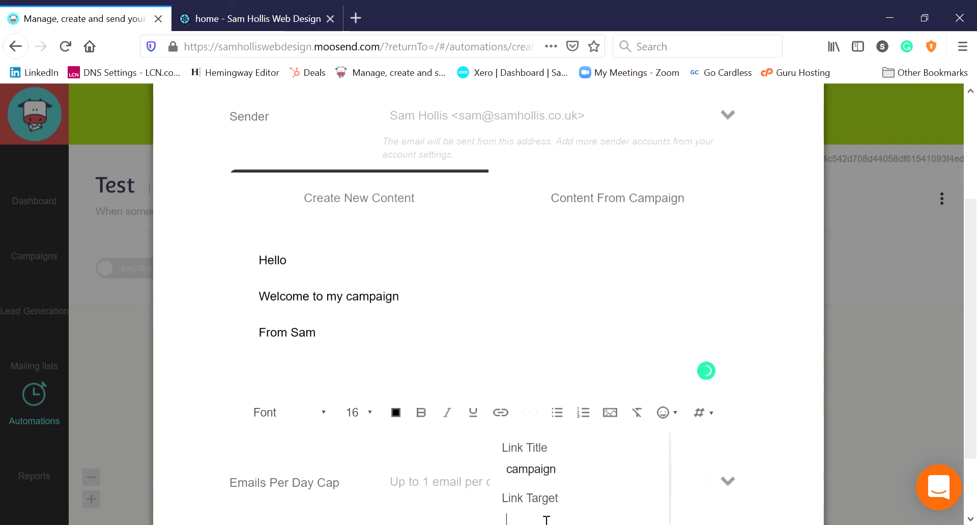
pyautogui.write('blog.com')
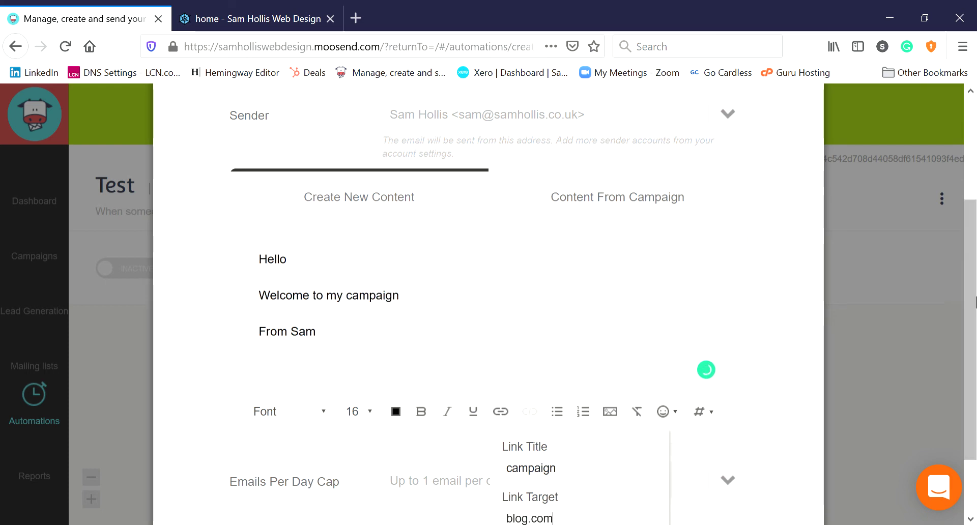
pyautogui.scroll(-3, 975, 302)
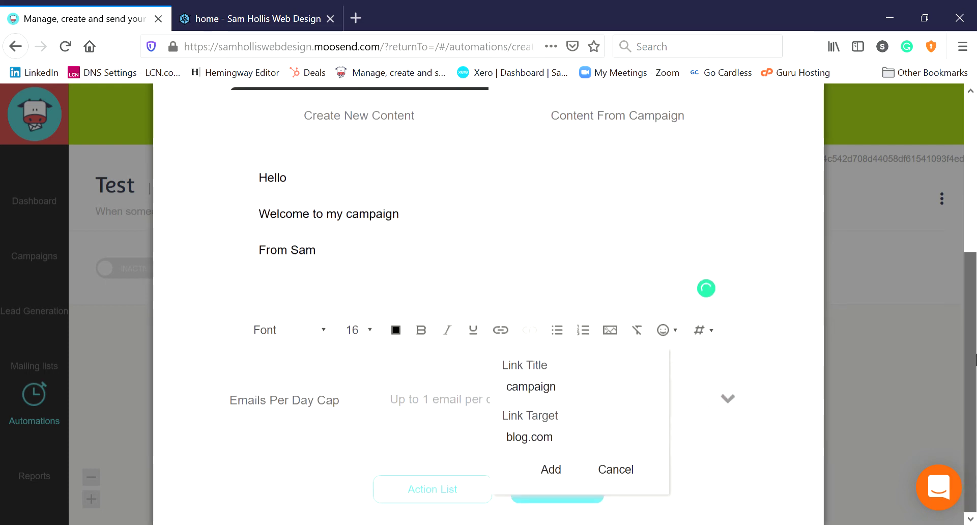
pyautogui.click(549, 468)
pyautogui.moveTo(360, 218)
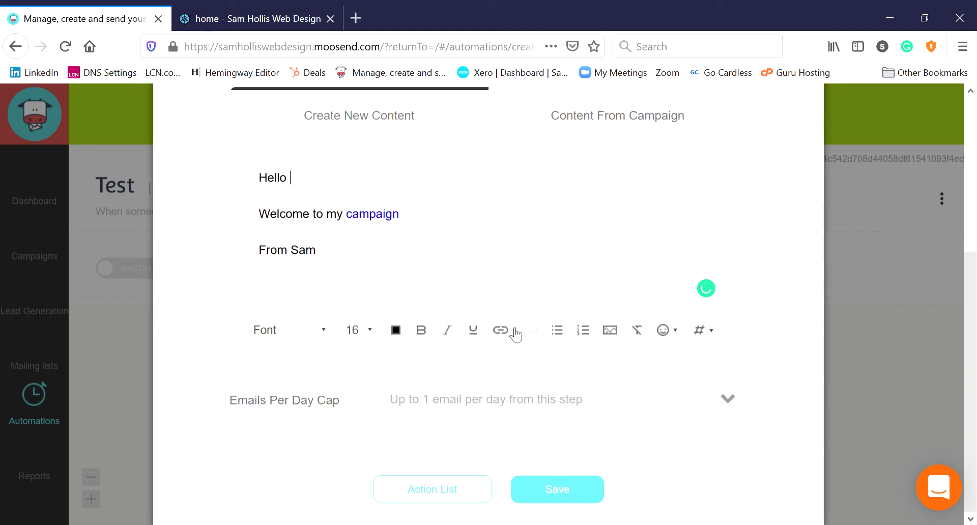
# Step: Insert the Recipient Name merge tag after Hello and save the Welcome email step
pyautogui.click(711, 333)
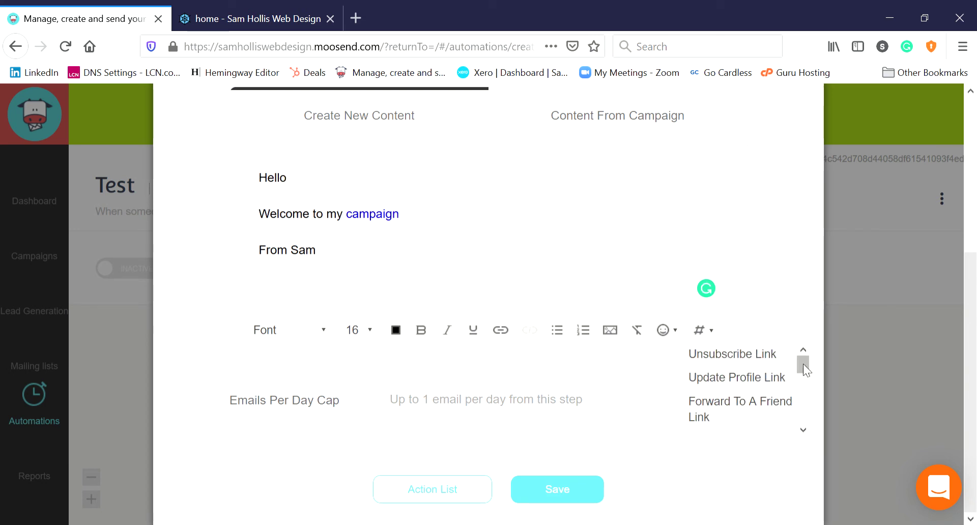
pyautogui.moveTo(803, 364); pyautogui.dragTo(807, 419)
pyautogui.click(736, 402)
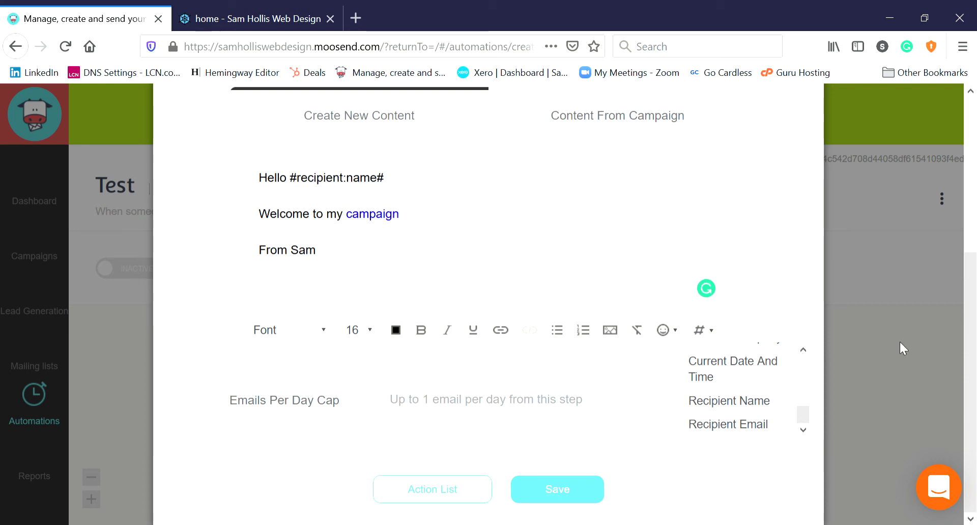
pyautogui.click(970, 336)
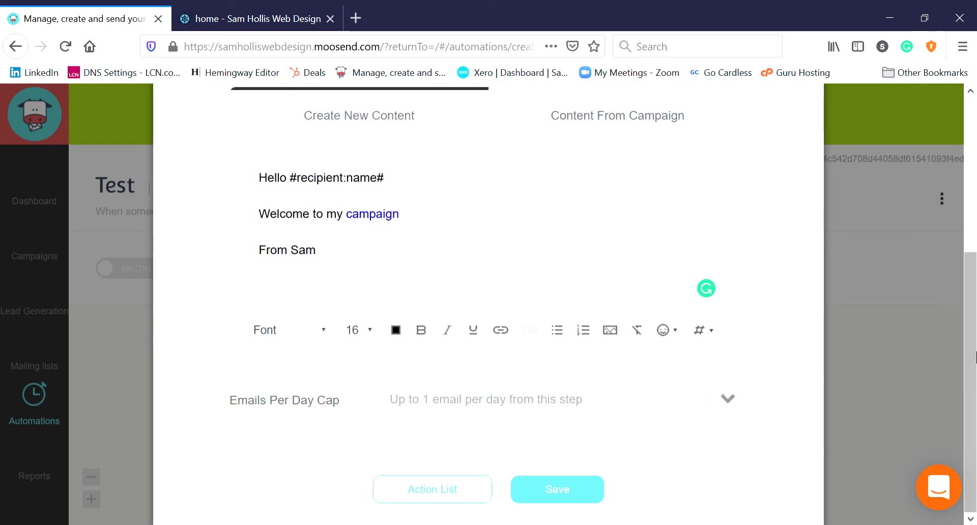
pyautogui.moveTo(975, 379)
pyautogui.mouseDown()
pyautogui.moveTo(974, 278)
pyautogui.moveTo(961, 367)
pyautogui.mouseUp()
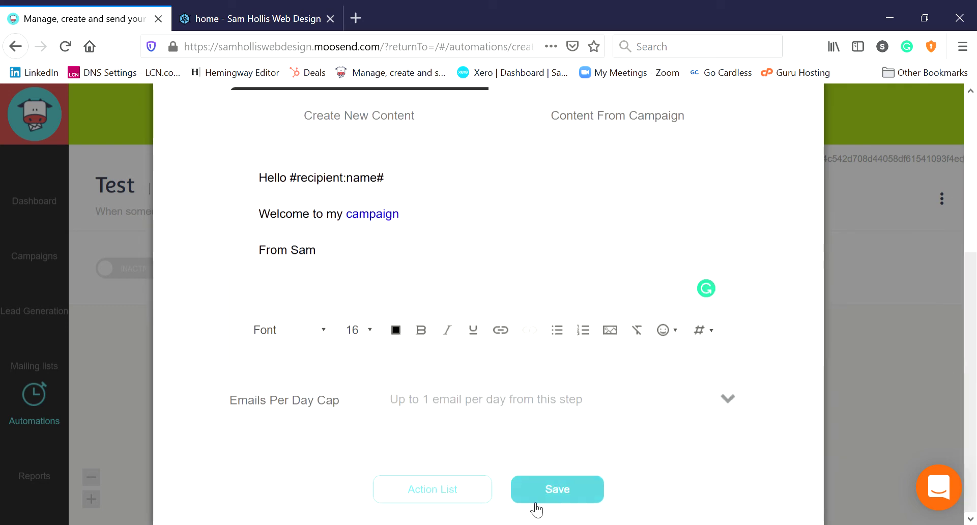
pyautogui.click(565, 484)
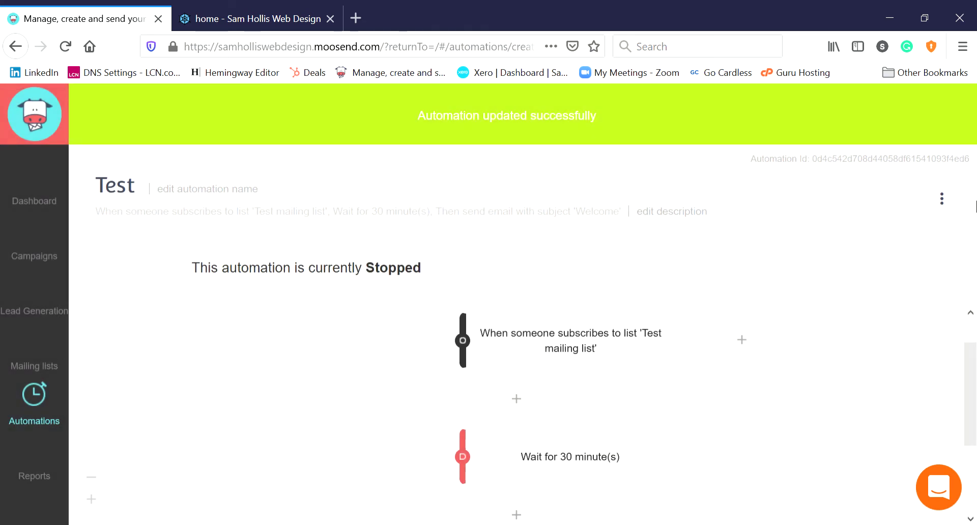
# Step: Add a 'Then ping me' step after the Welcome email with note 'You gained a new subscriber'
pyautogui.scroll(-2, 971, 397)
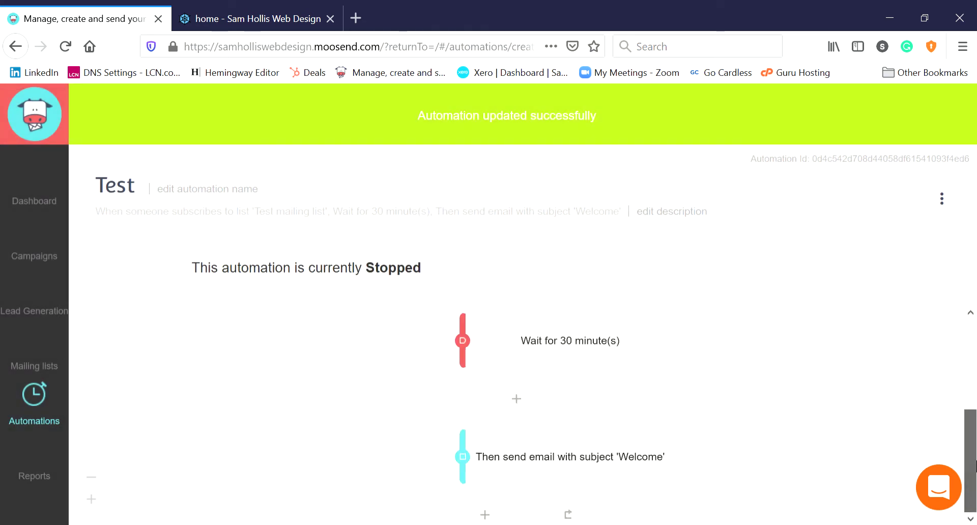
pyautogui.moveTo(976, 461); pyautogui.dragTo(975, 498)
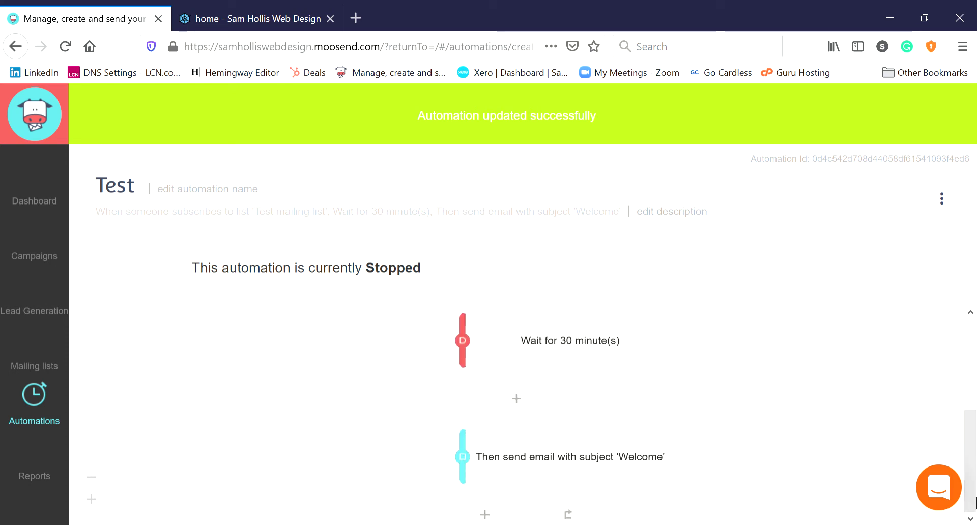
pyautogui.click(485, 514)
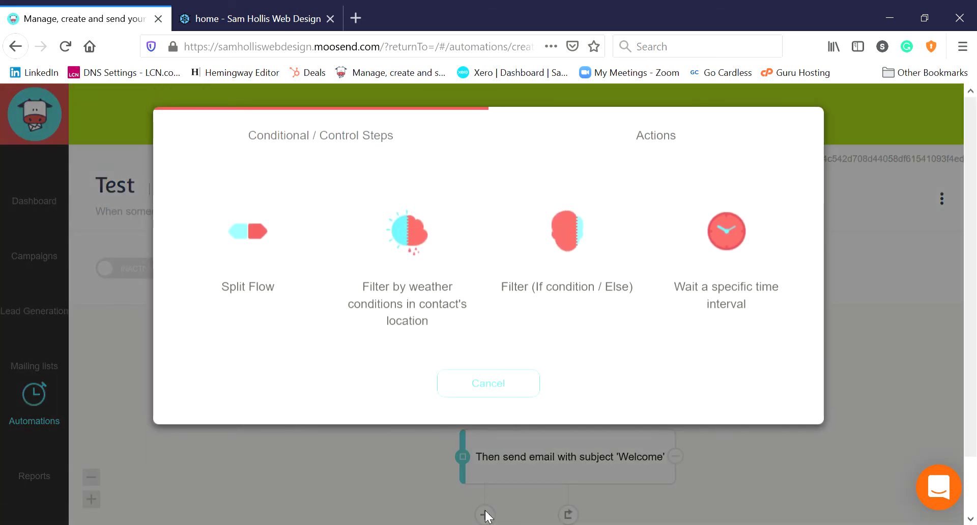
pyautogui.click(604, 154)
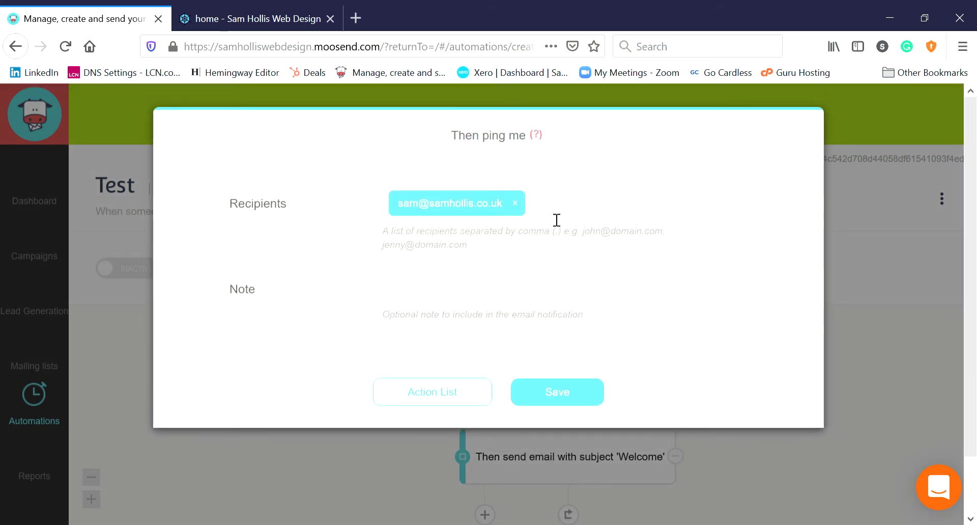
pyautogui.click(495, 299)
pyautogui.write('You g')
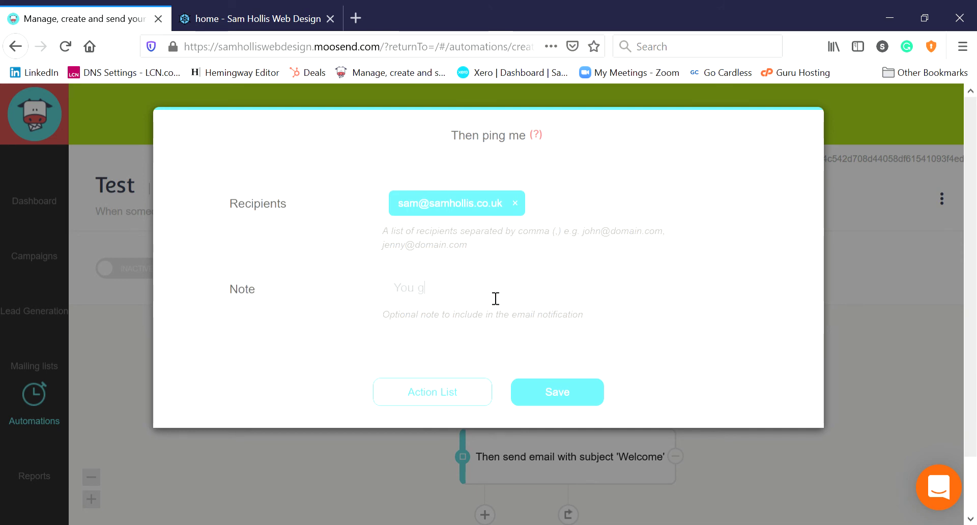
pyautogui.write('ained a new su')
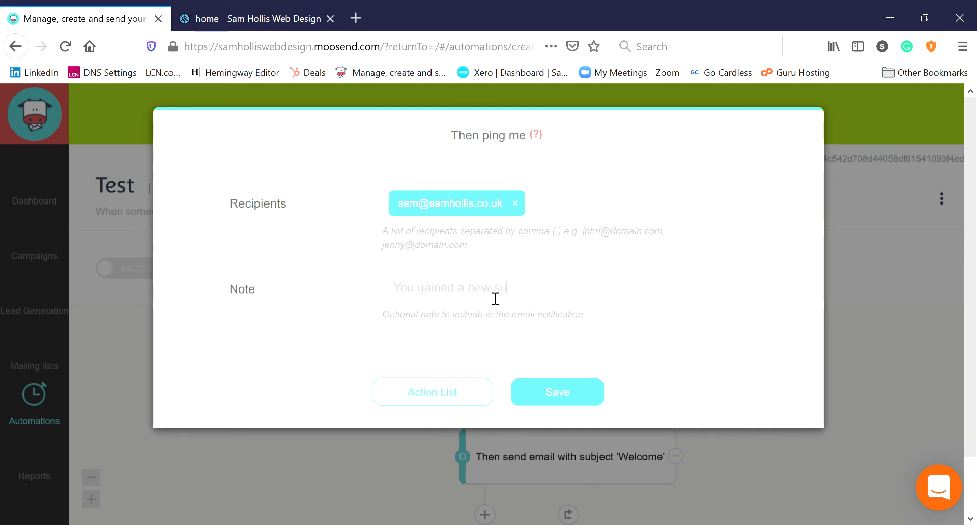
pyautogui.write('bscriber')
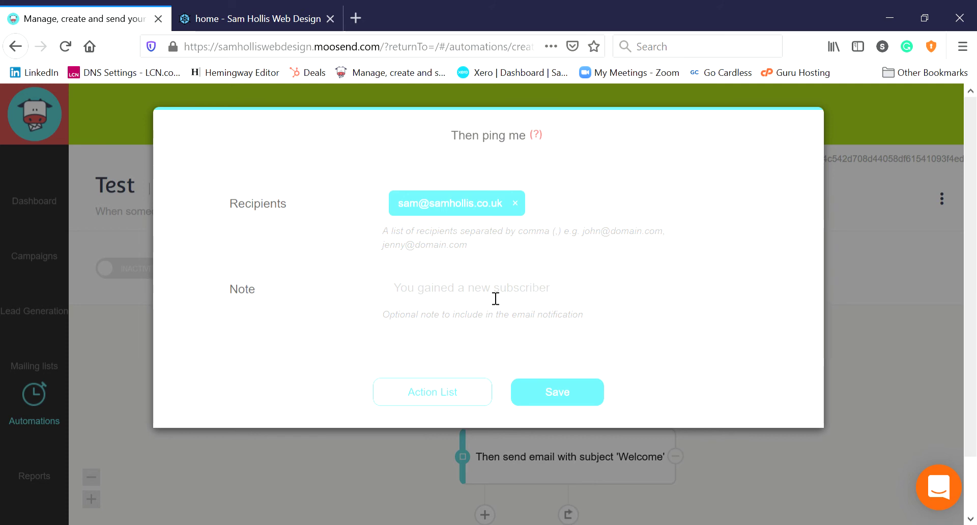
pyautogui.click(556, 402)
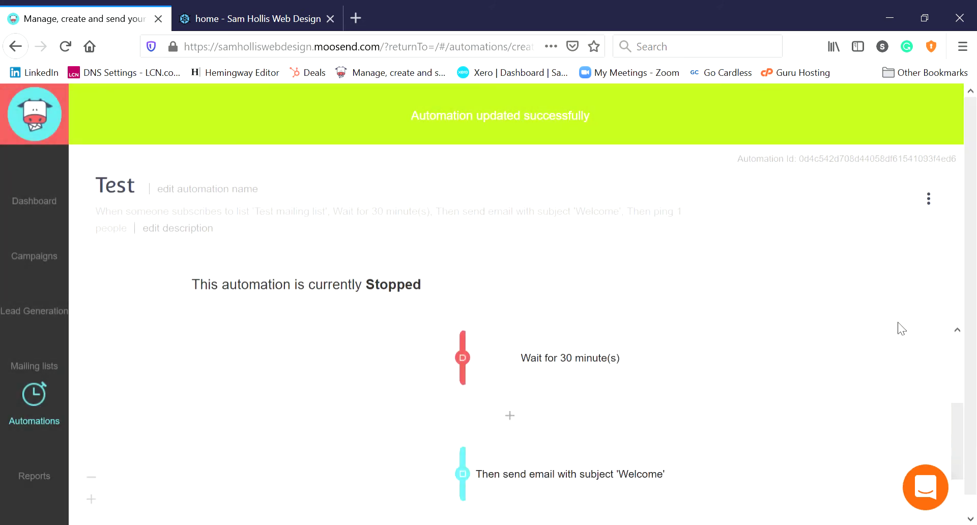
# Step: Add a 'wait a specific time interval' step of 7 days below the ping step
pyautogui.scroll(-2, 958, 432)
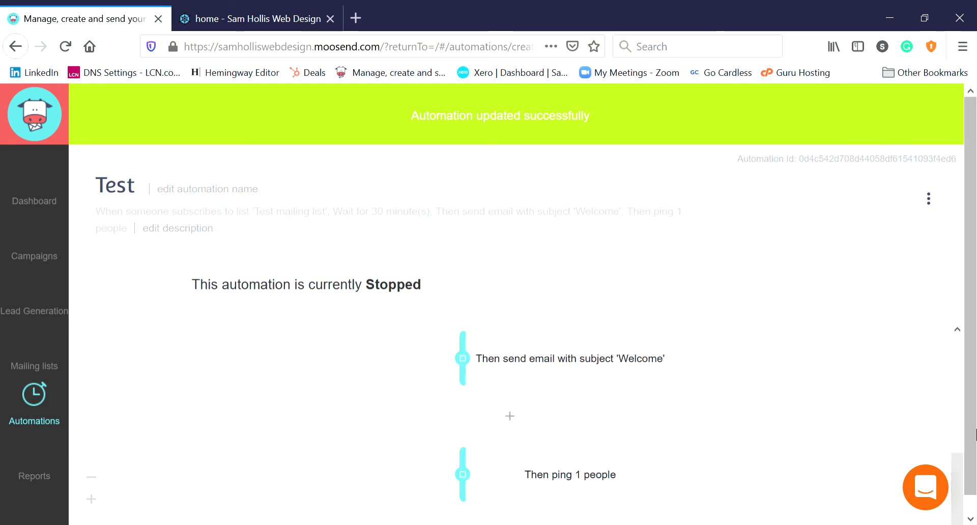
pyautogui.scroll(-1, 976, 432)
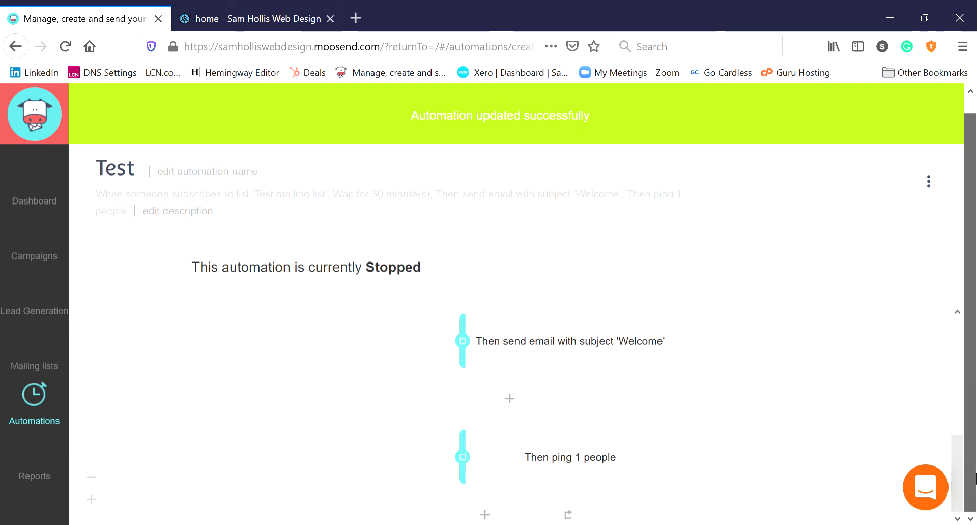
pyautogui.click(485, 515)
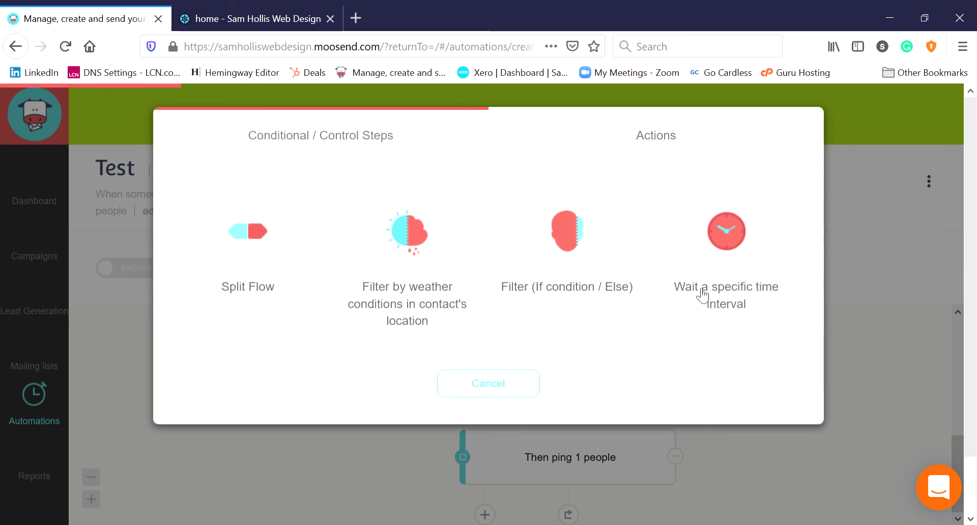
pyautogui.click(720, 230)
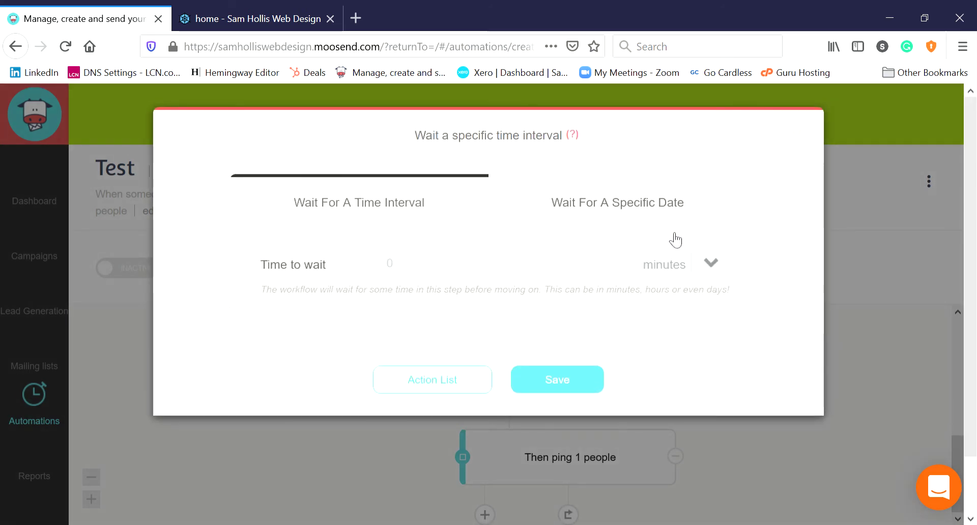
pyautogui.click(576, 258)
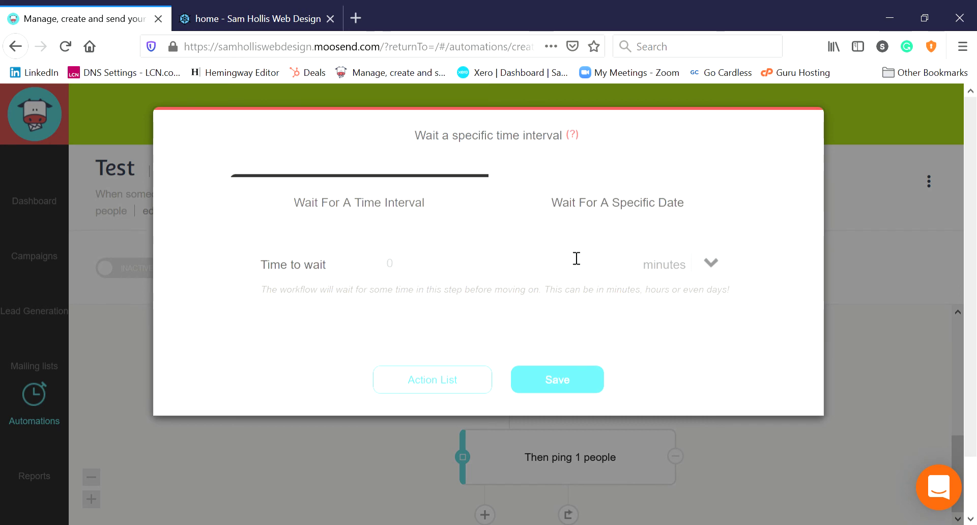
pyautogui.write('7')
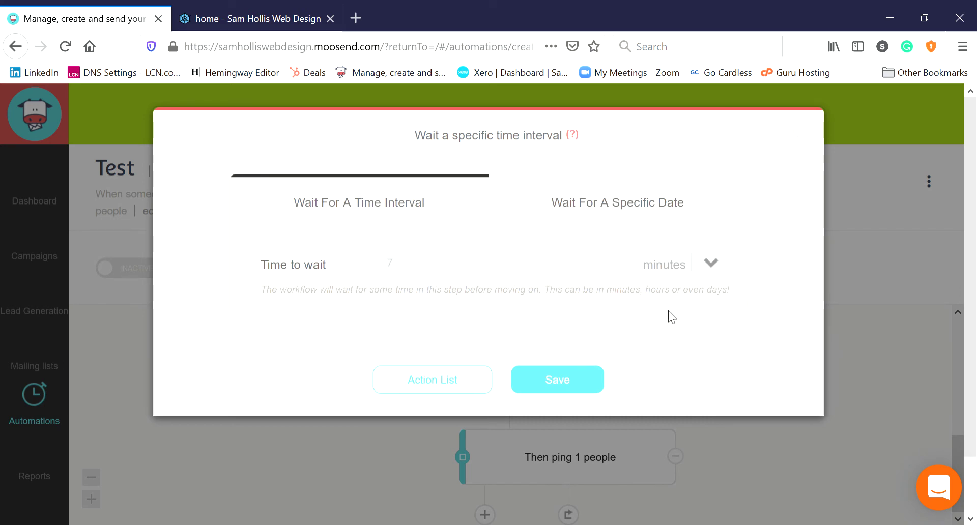
pyautogui.click(657, 345)
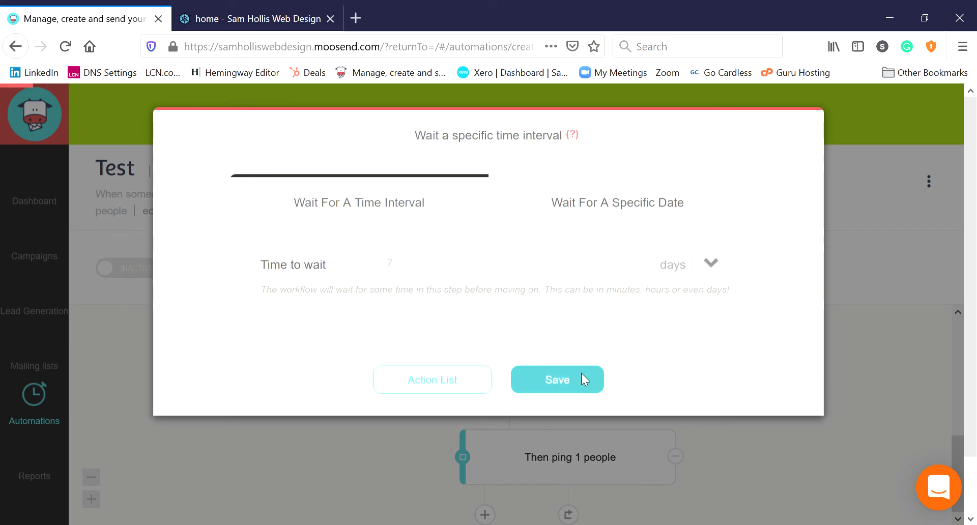
pyautogui.click(558, 386)
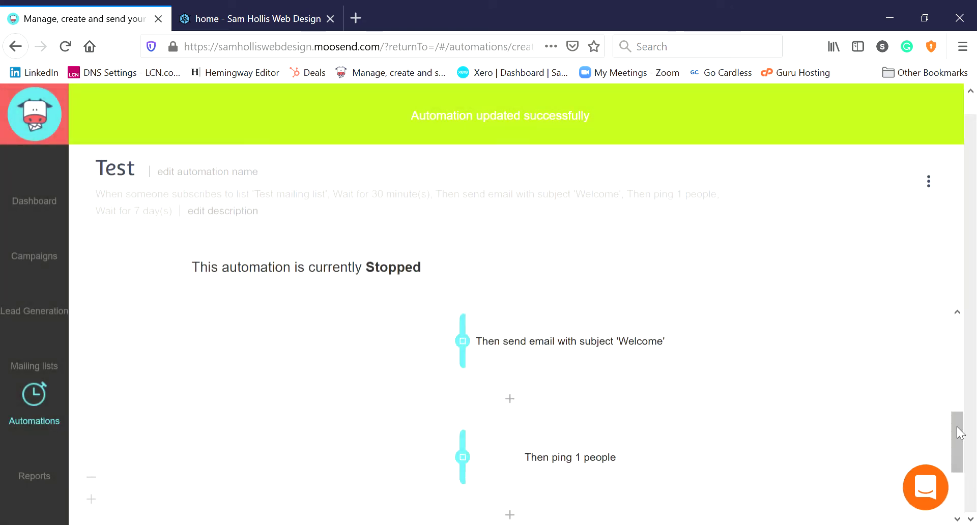
# Step: Add a 'Then send email campaign' action step after the 7-day wait
pyautogui.moveTo(957, 433); pyautogui.dragTo(957, 471)
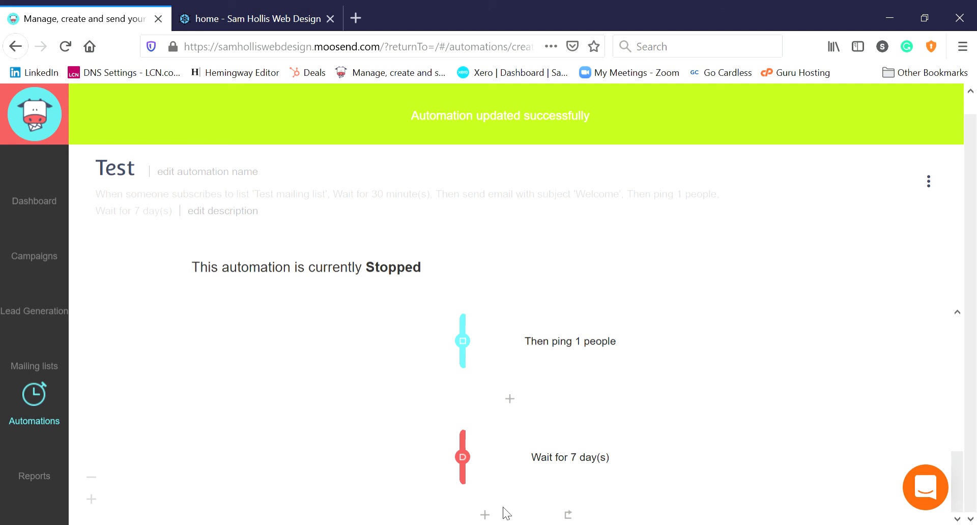
pyautogui.click(486, 515)
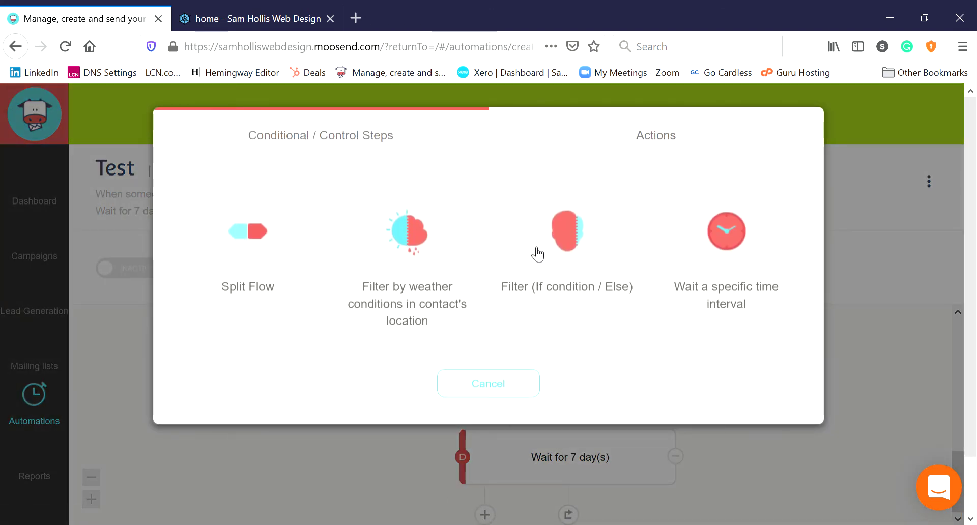
pyautogui.click(574, 142)
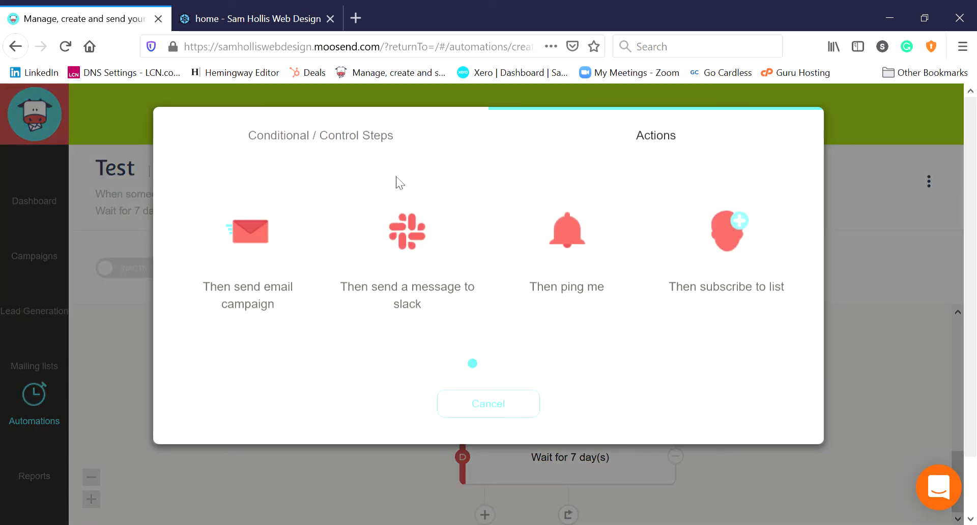
pyautogui.click(263, 254)
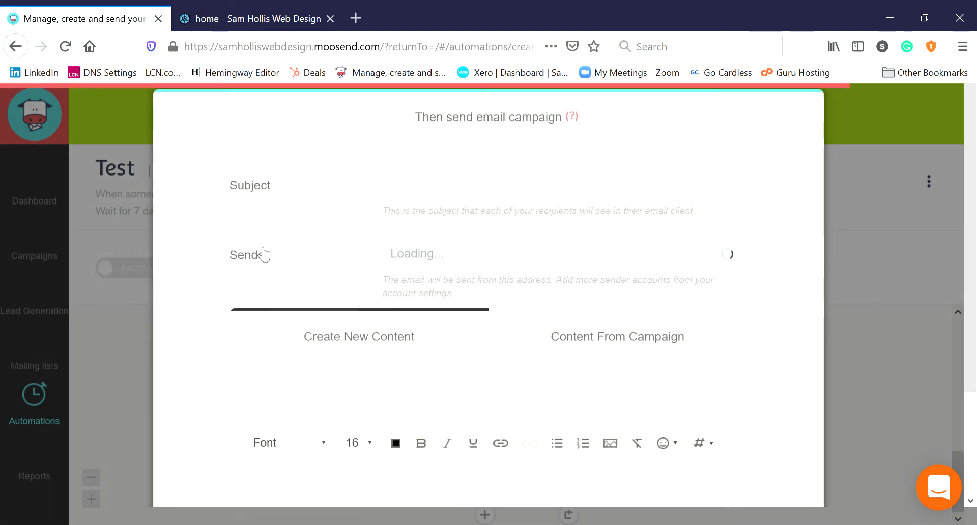
# Step: Enter the subject 'Hello again' and body 'Hello' as new content, then save the step
pyautogui.click(433, 201)
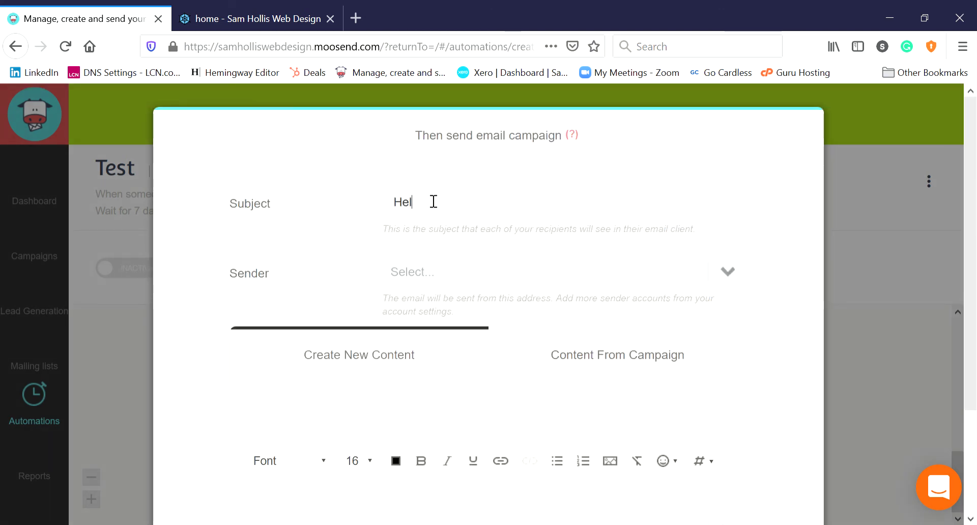
pyautogui.write('Hello again')
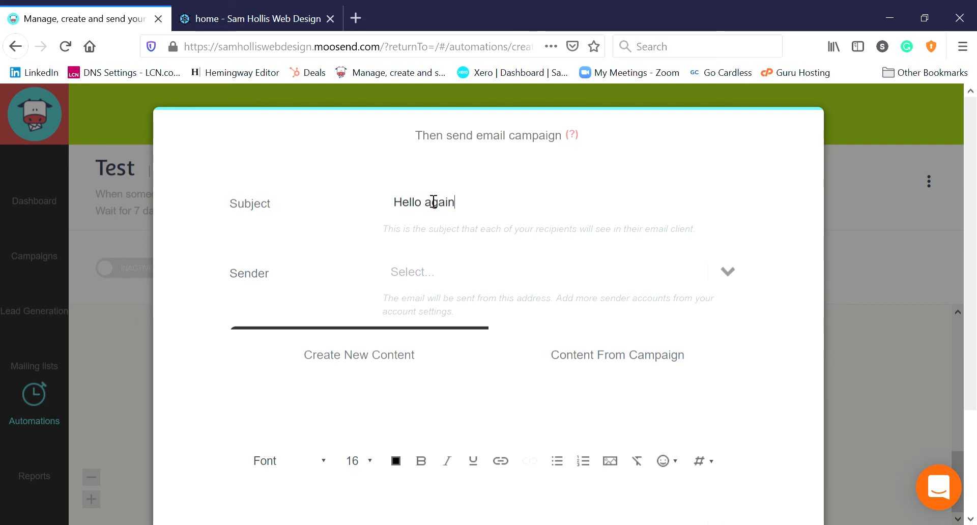
pyautogui.click(570, 361)
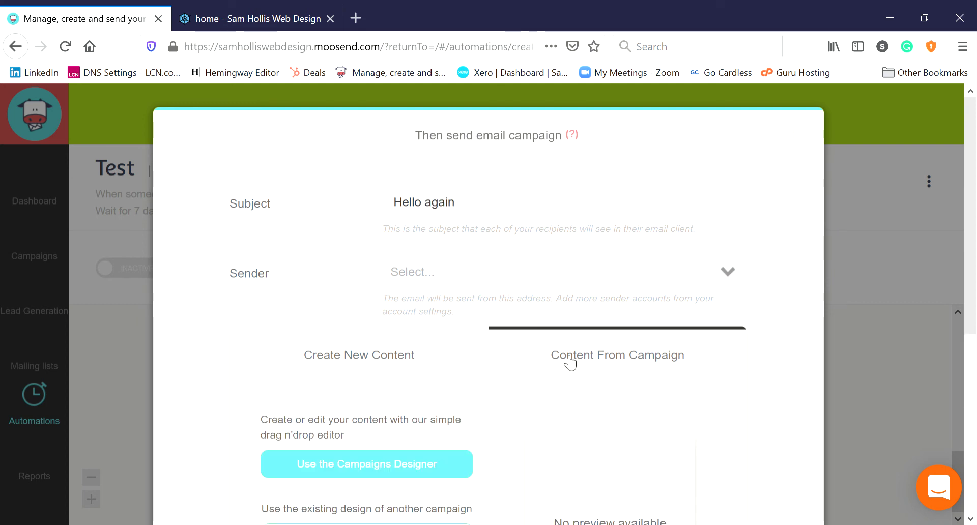
pyautogui.scroll(-3, 876, 314)
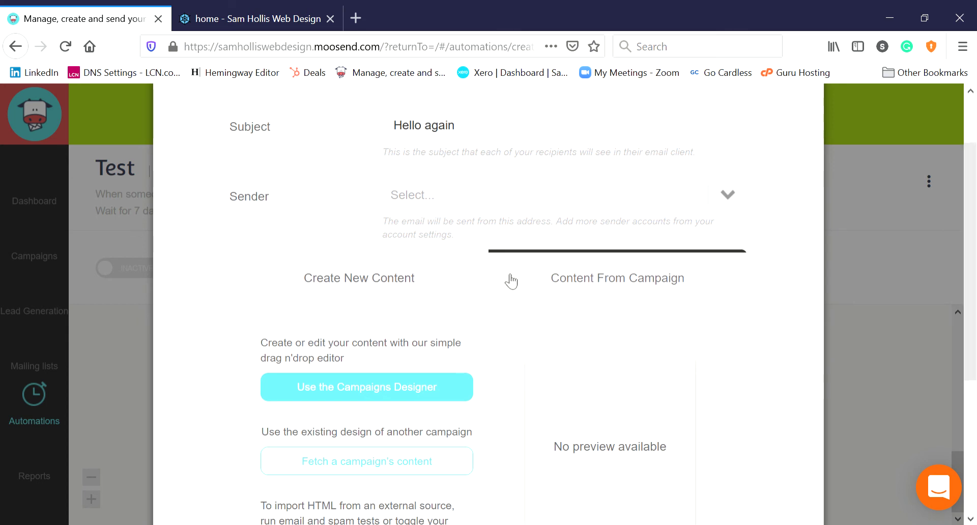
pyautogui.click(395, 302)
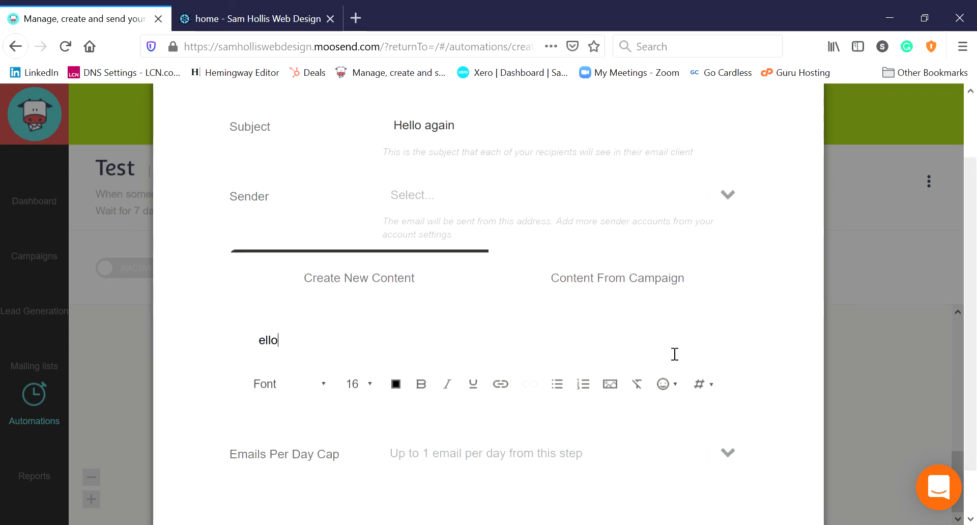
pyautogui.press('BackSpace')
pyautogui.press('BackSpace')
pyautogui.press('BackSpace')
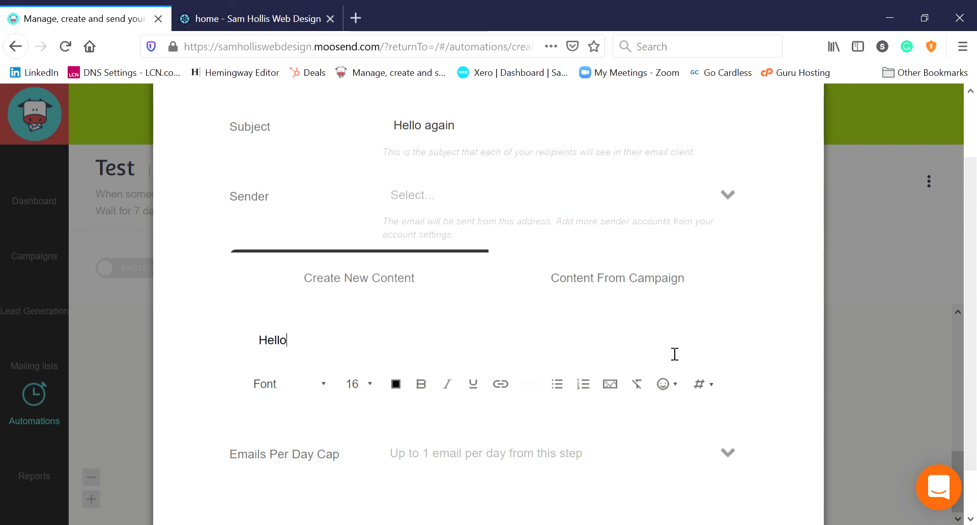
pyautogui.scroll(-2, 972, 295)
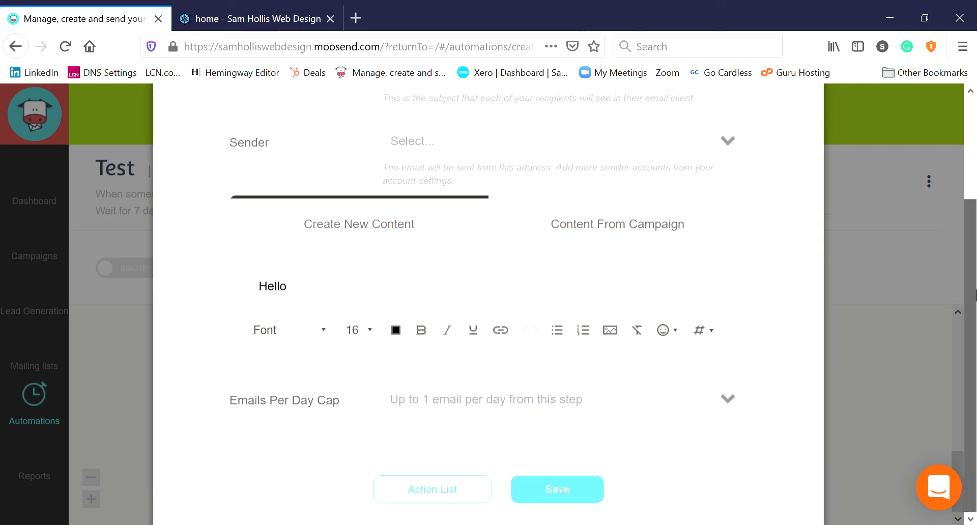
pyautogui.click(571, 490)
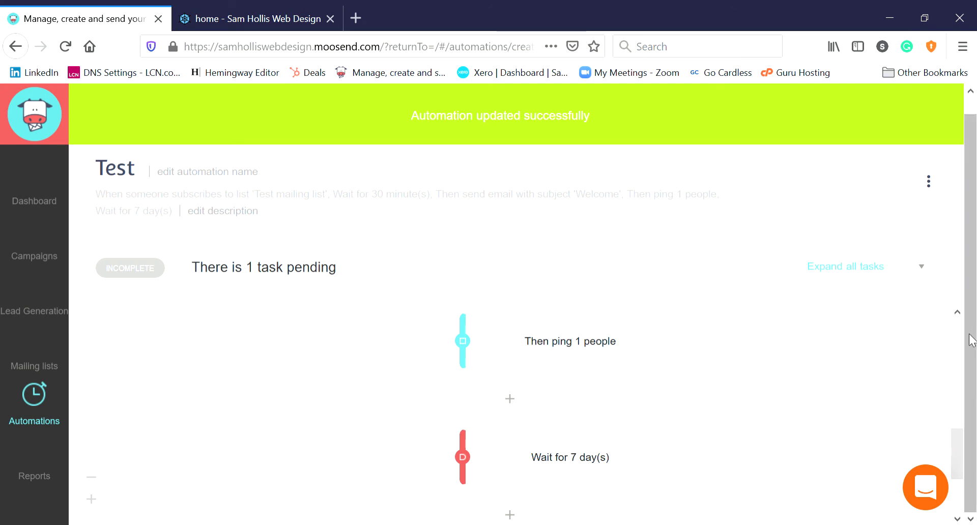
# Step: Review the saved Test workflow steps, then go back to the Automations list
pyautogui.scroll(-2, 956, 453)
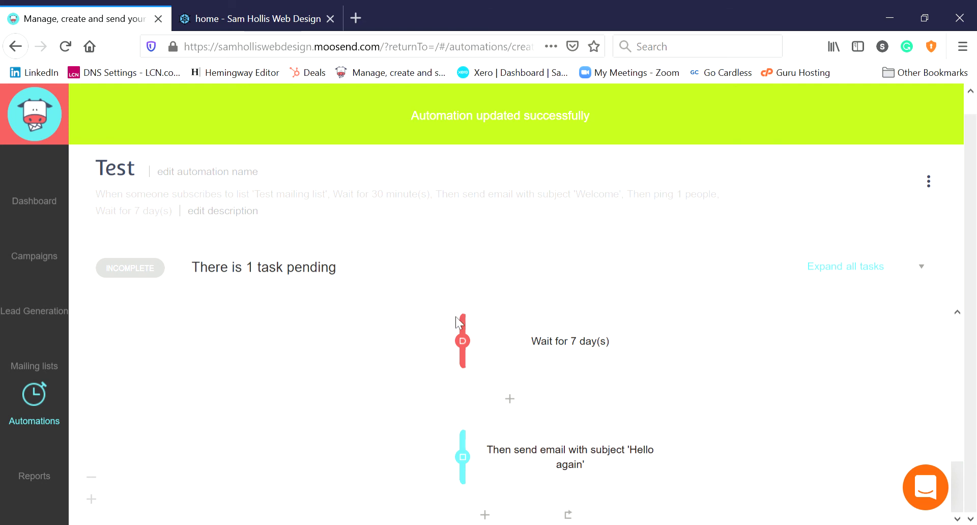
pyautogui.scroll(1, 954, 436)
pyautogui.scroll(10, 955, 436)
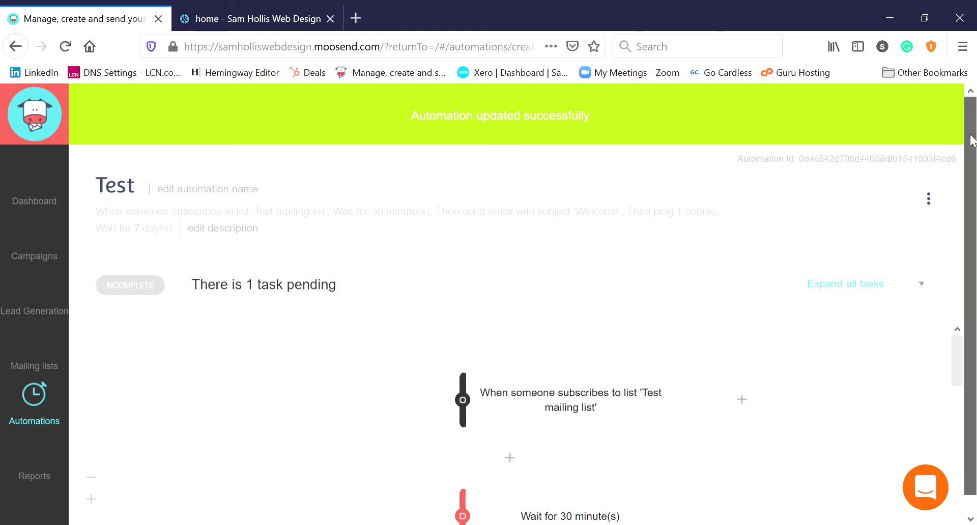
pyautogui.scroll(1, 955, 318)
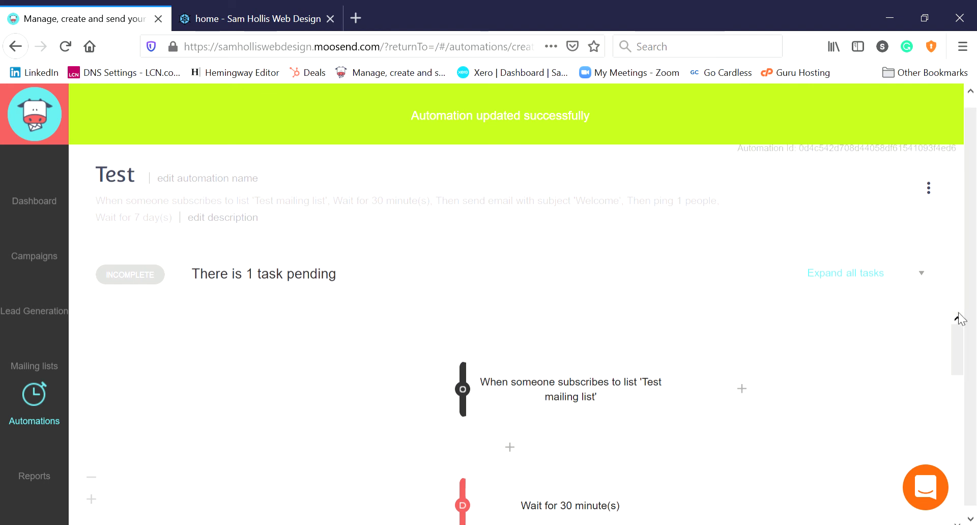
pyautogui.moveTo(956, 356)
pyautogui.mouseDown()
pyautogui.moveTo(961, 521)
pyautogui.moveTo(949, 353)
pyautogui.mouseUp()
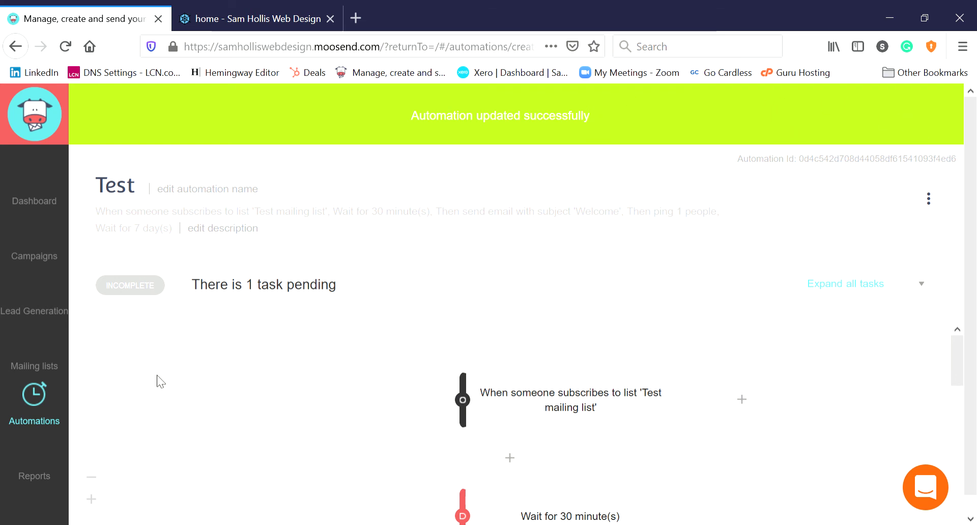
pyautogui.click(31, 395)
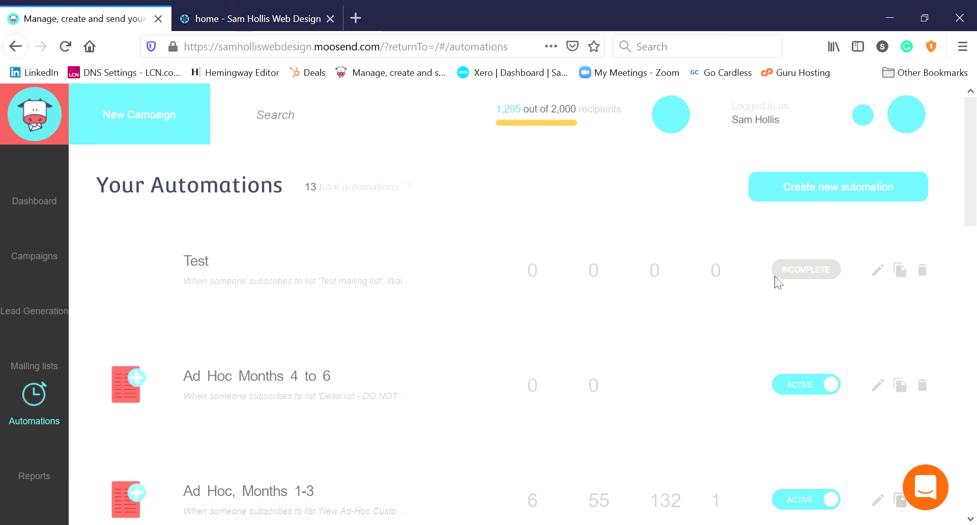
# Step: Open the Test automation from the list and re-save its existing description
pyautogui.click(196, 261)
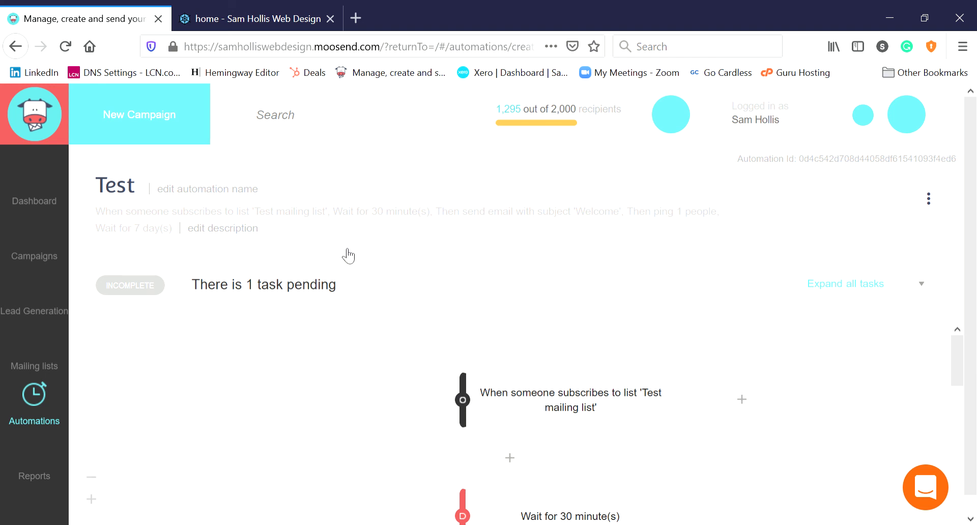
pyautogui.click(248, 230)
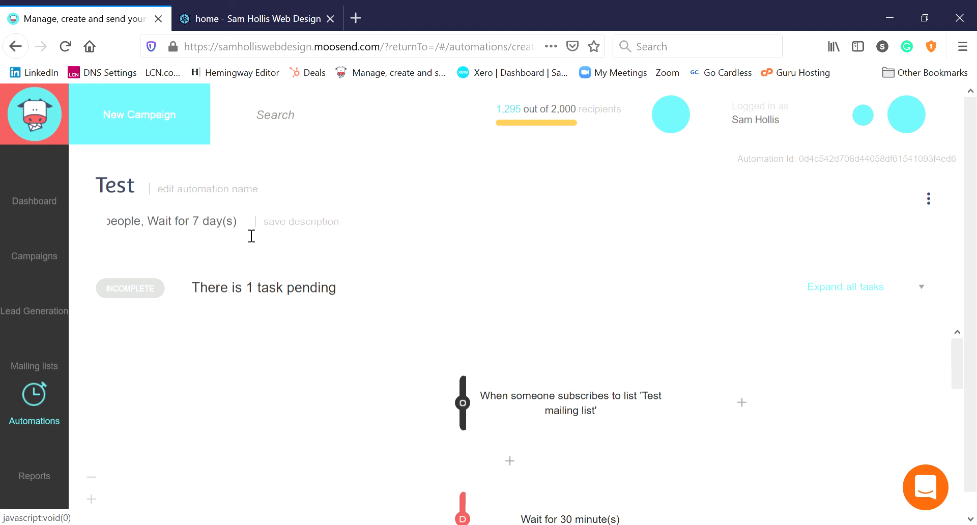
pyautogui.click(302, 224)
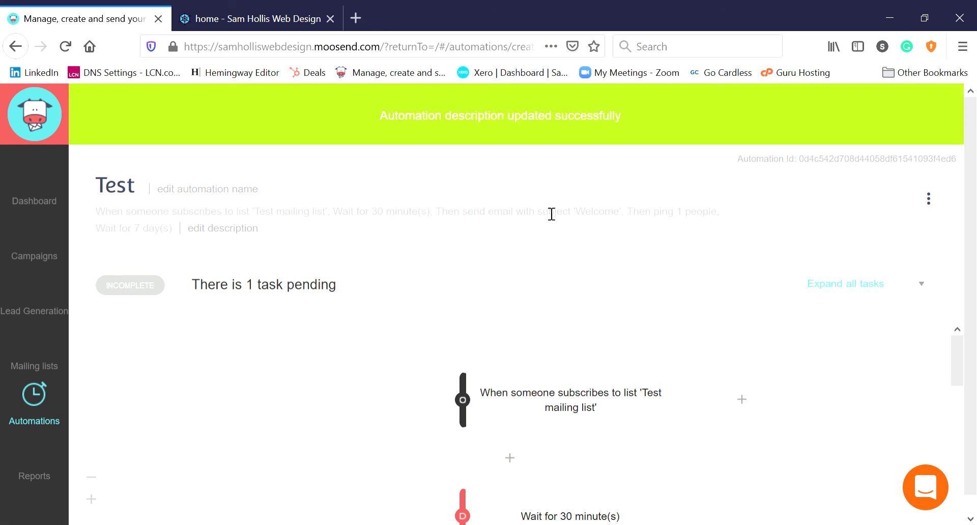
pyautogui.scroll(-1, 975, 216)
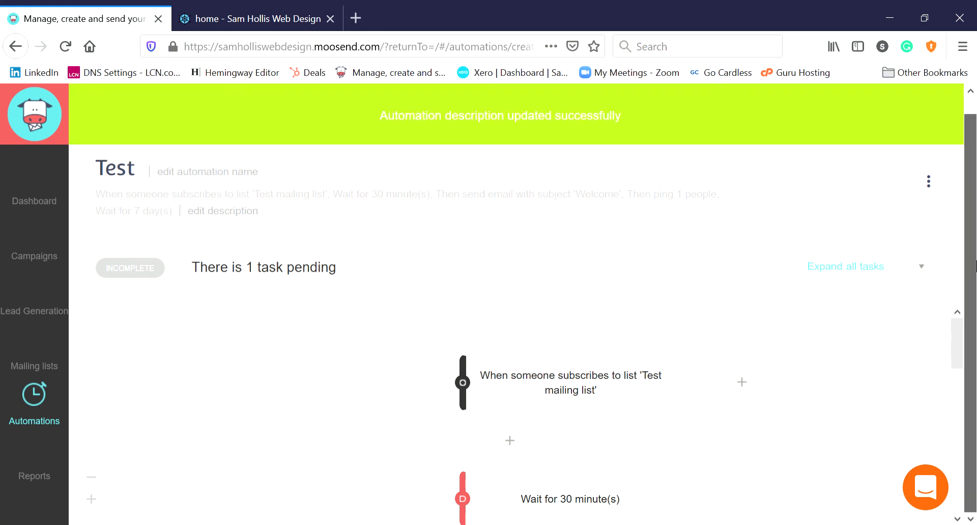
# Step: Inspect the 1 pending task, then open the 'Hello again' email step with its empty sender
pyautogui.click(270, 275)
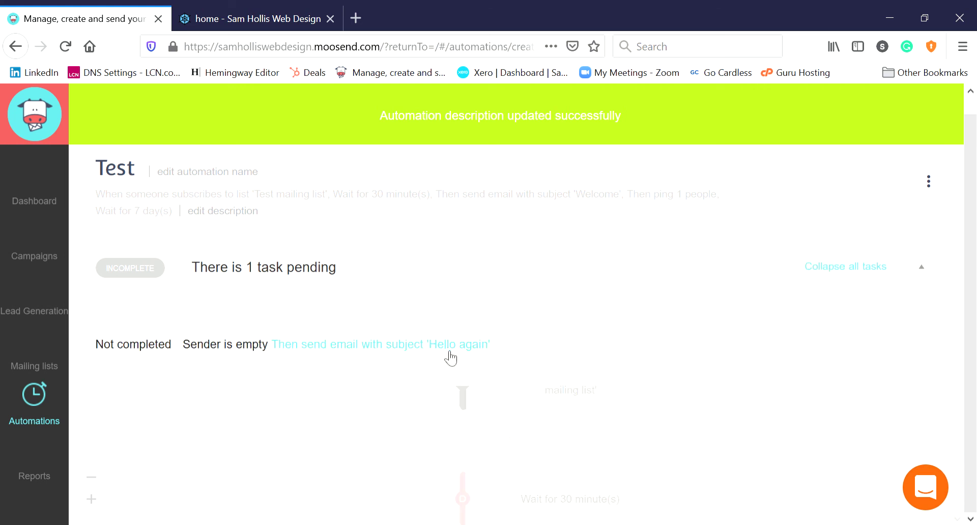
pyautogui.click(319, 428)
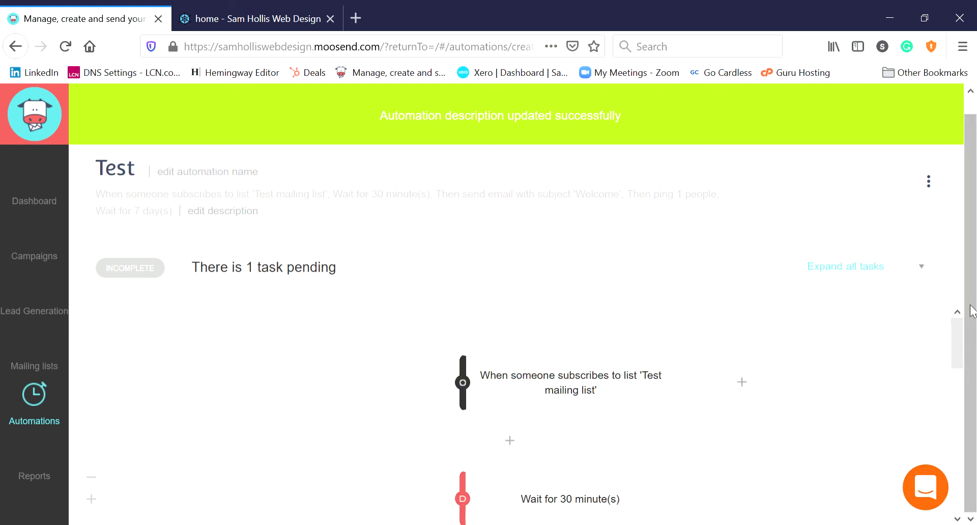
pyautogui.moveTo(958, 342); pyautogui.dragTo(961, 492)
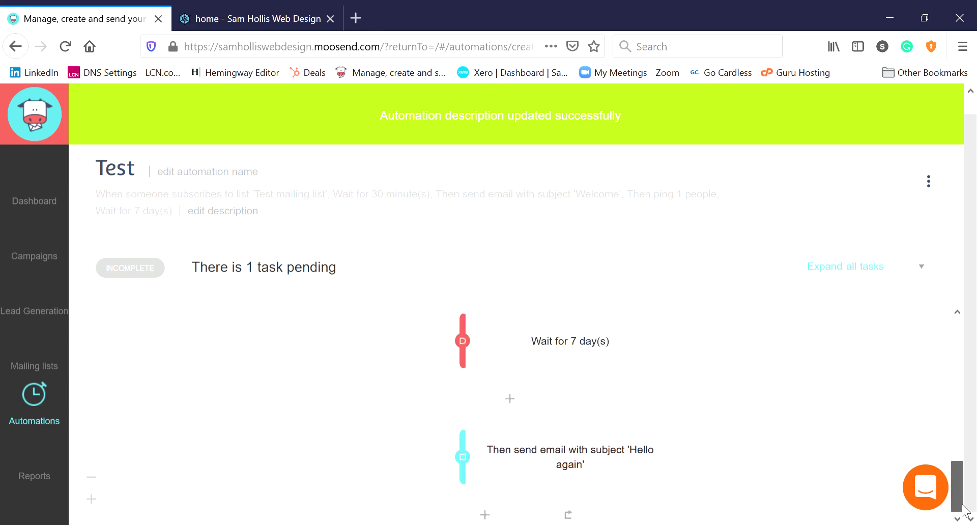
pyautogui.click(615, 468)
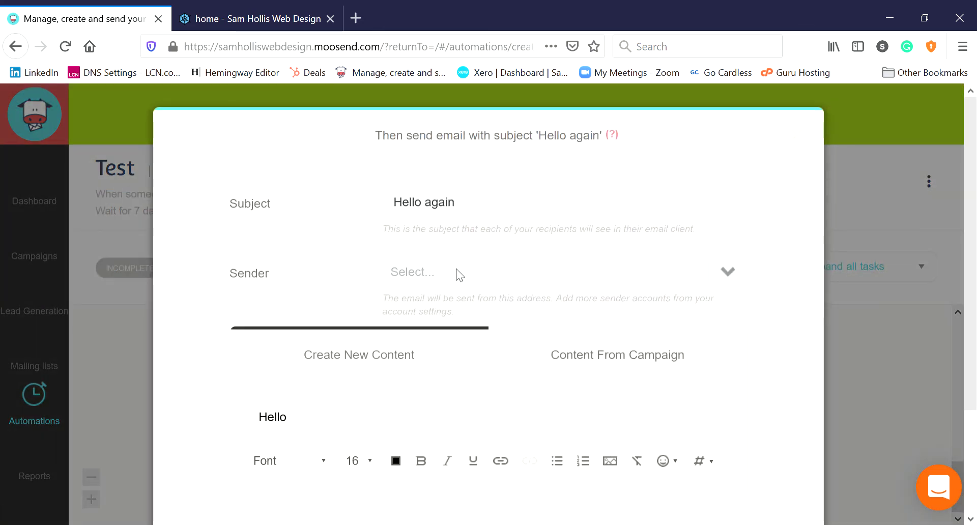
# Step: Set the 'Hello again' email's sender to the account address and save the step
pyautogui.click(458, 273)
pyautogui.click(466, 304)
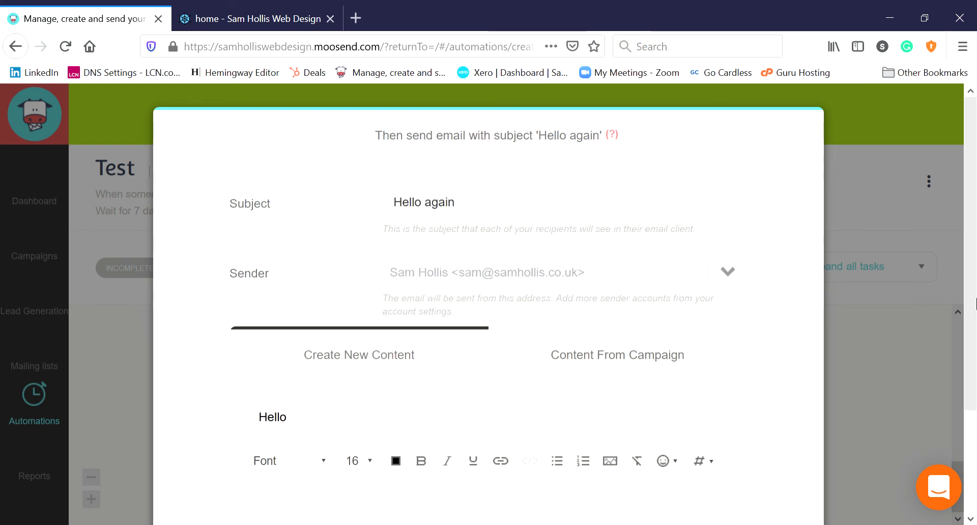
pyautogui.scroll(-3, 972, 331)
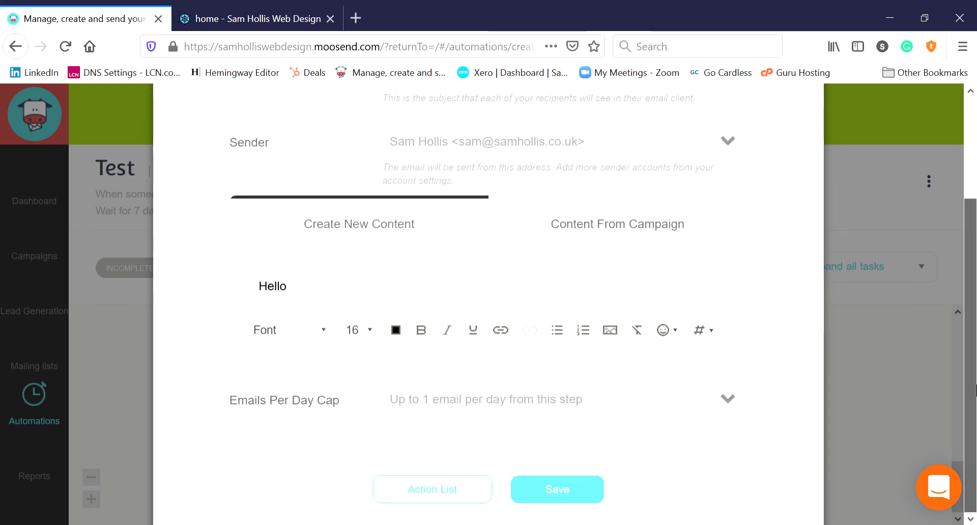
pyautogui.click(575, 482)
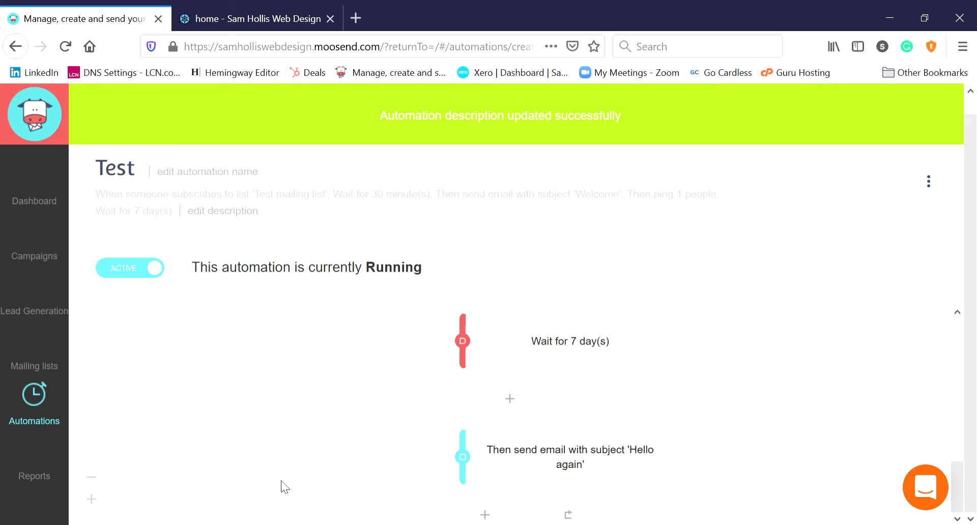
# Step: Scroll through the whole Test workflow, then switch the ACTIVE toggle off to stop it
pyautogui.moveTo(965, 489); pyautogui.dragTo(964, 318)
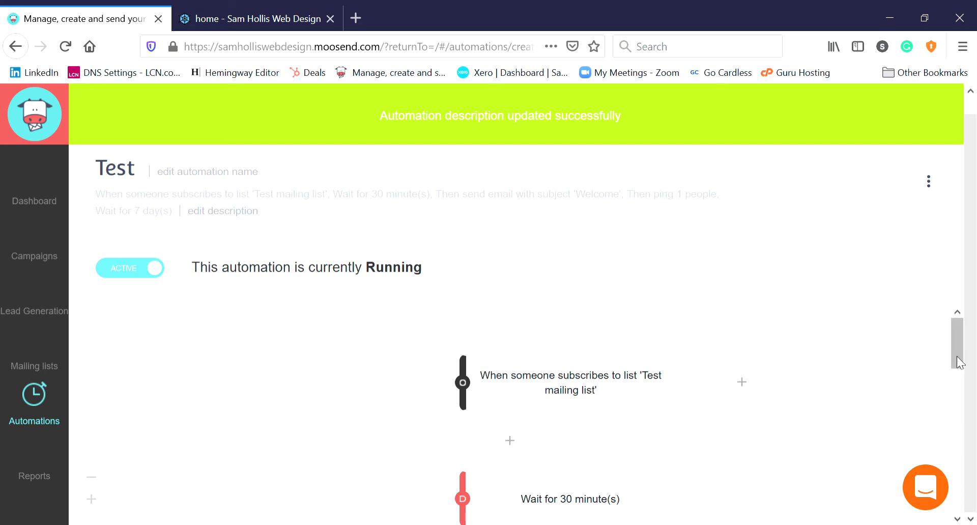
pyautogui.moveTo(961, 344); pyautogui.dragTo(952, 440)
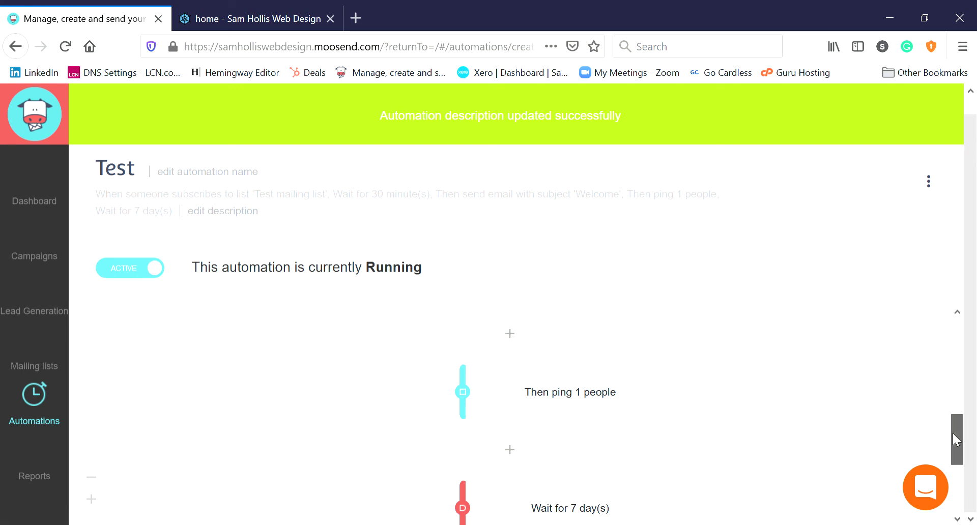
pyautogui.moveTo(953, 436); pyautogui.dragTo(958, 387)
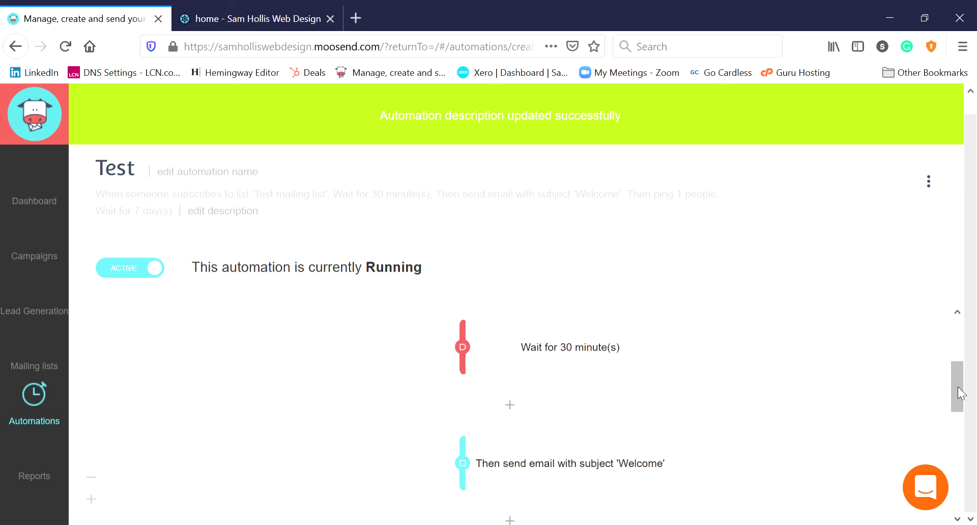
pyautogui.moveTo(957, 387); pyautogui.dragTo(955, 461)
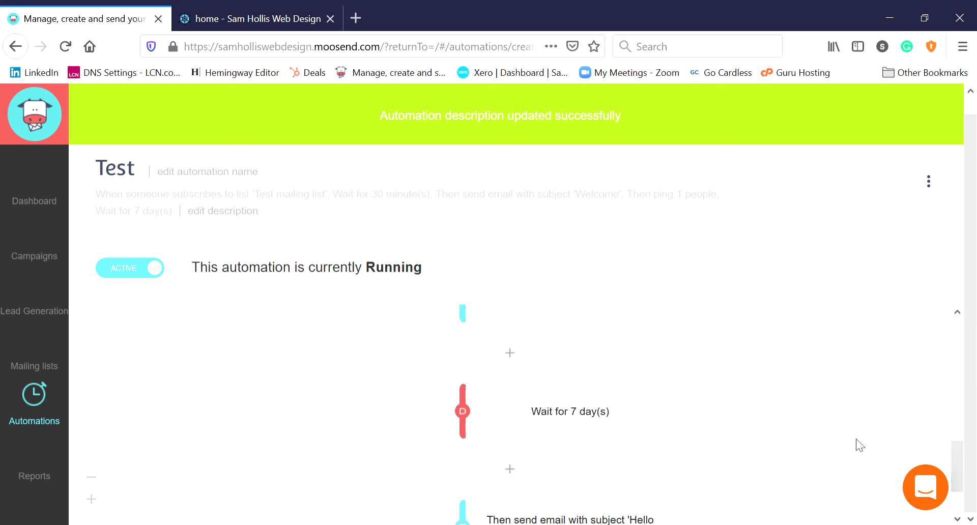
pyautogui.click(145, 269)
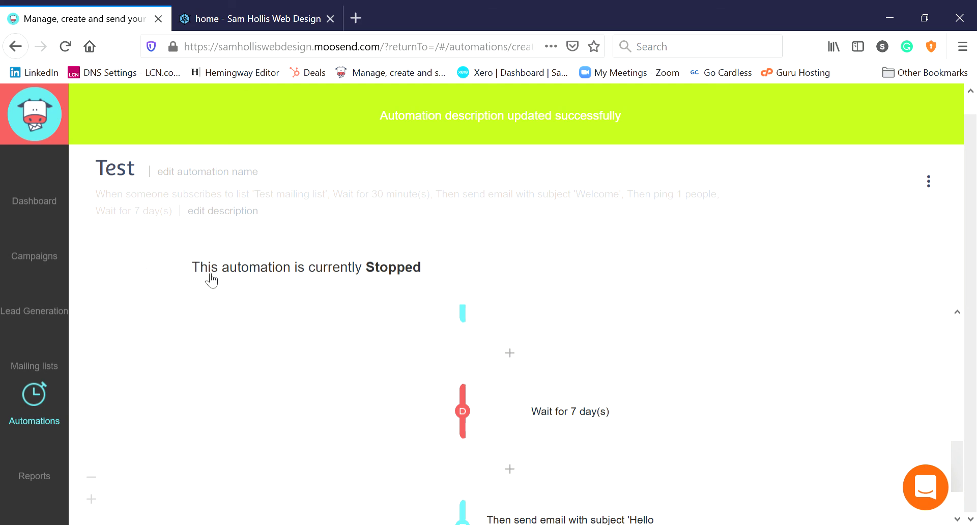
# Step: Turn the ACTIVE toggle back on and open the 'Hello again' email step settings
pyautogui.moveTo(524, 403)
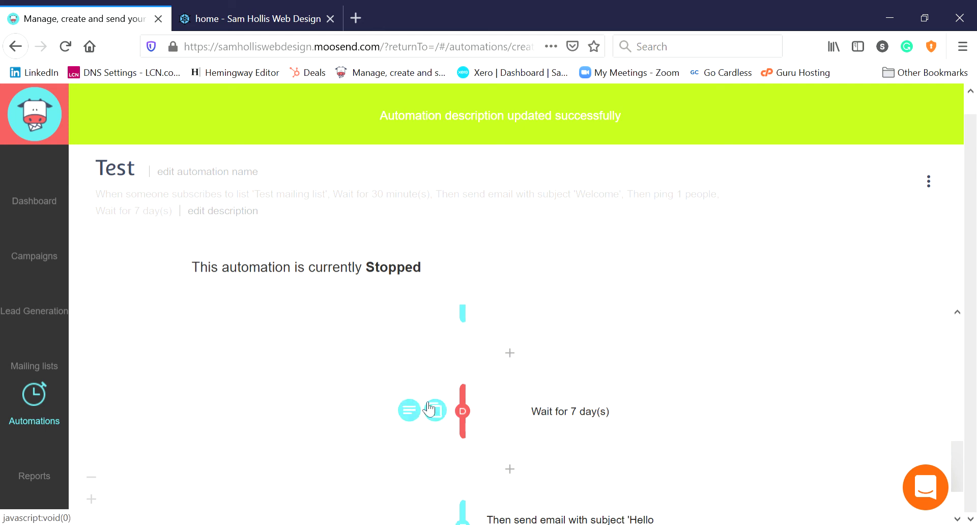
pyautogui.click(142, 278)
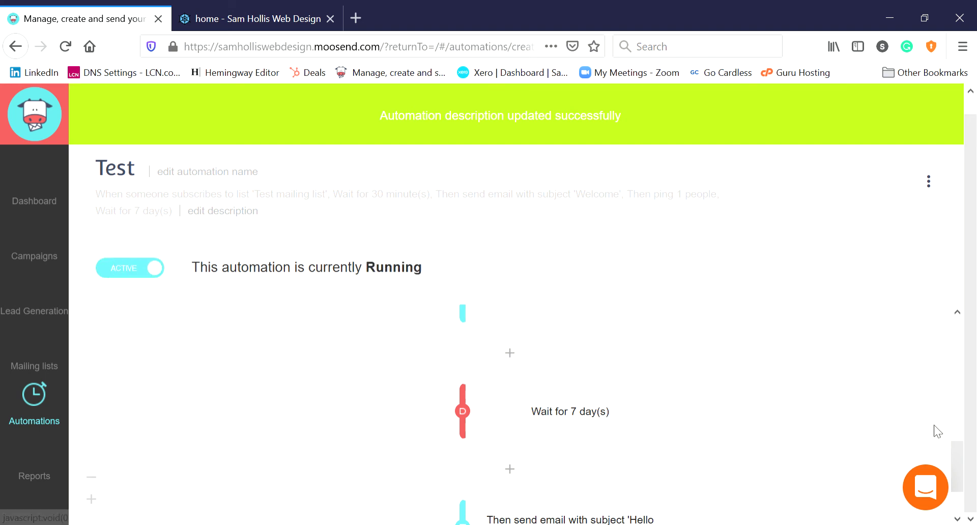
pyautogui.scroll(-2, 956, 468)
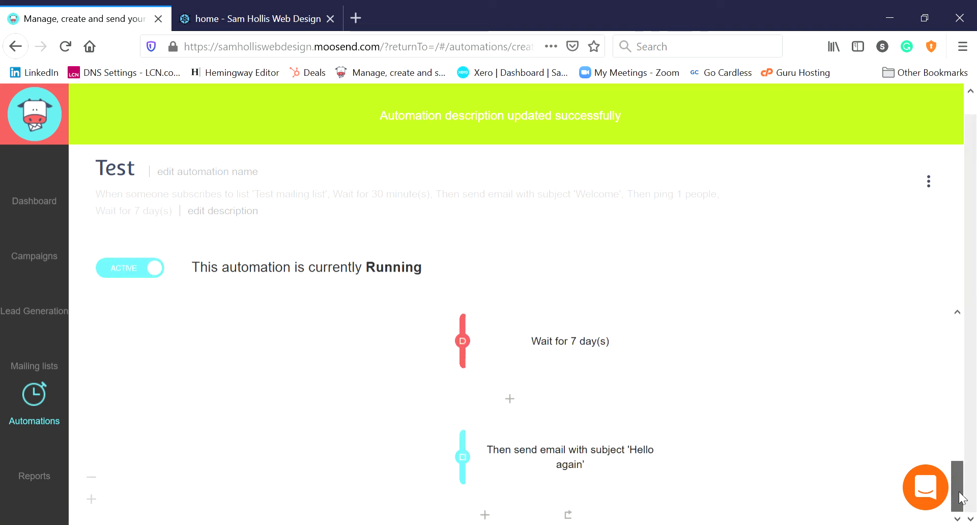
pyautogui.click(573, 467)
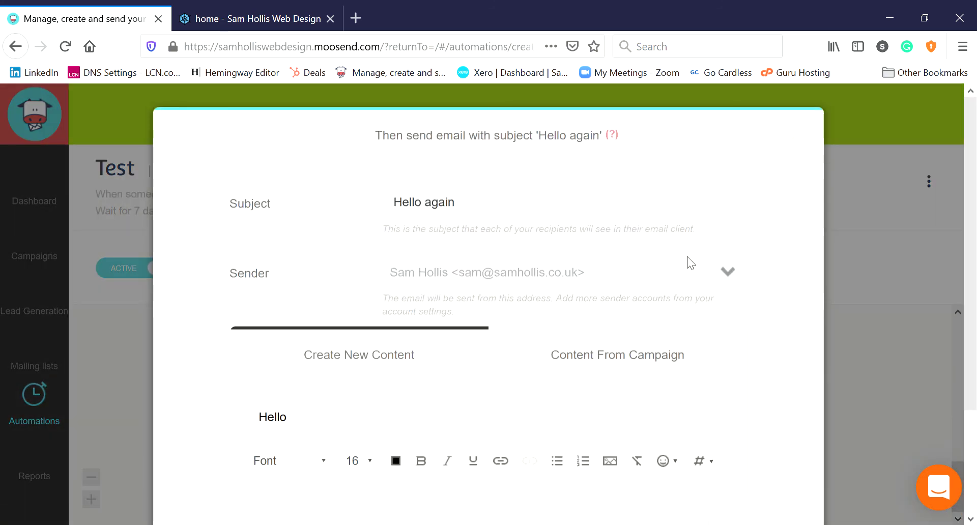
# Step: Reopen the follow-up email, append 'Fred' to its 'Hello again' subject, and save
pyautogui.click(797, 136)
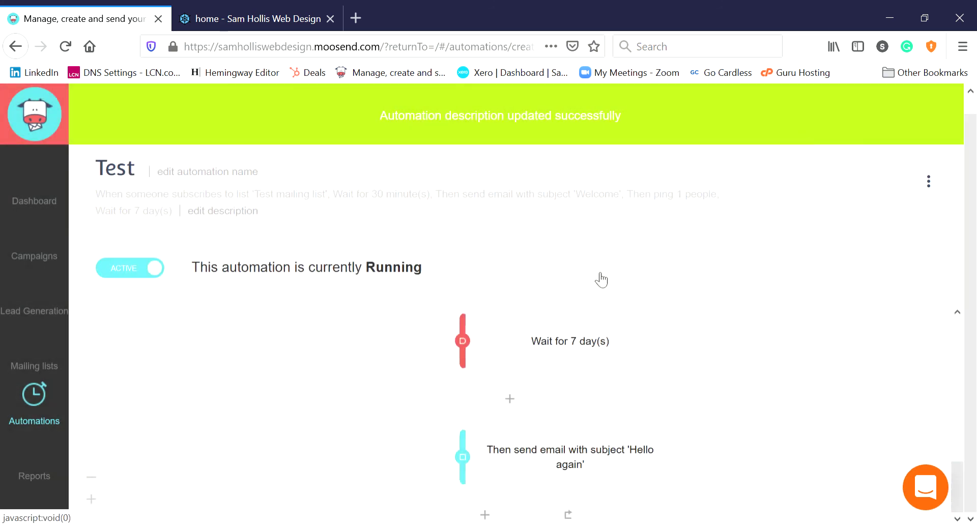
pyautogui.click(570, 466)
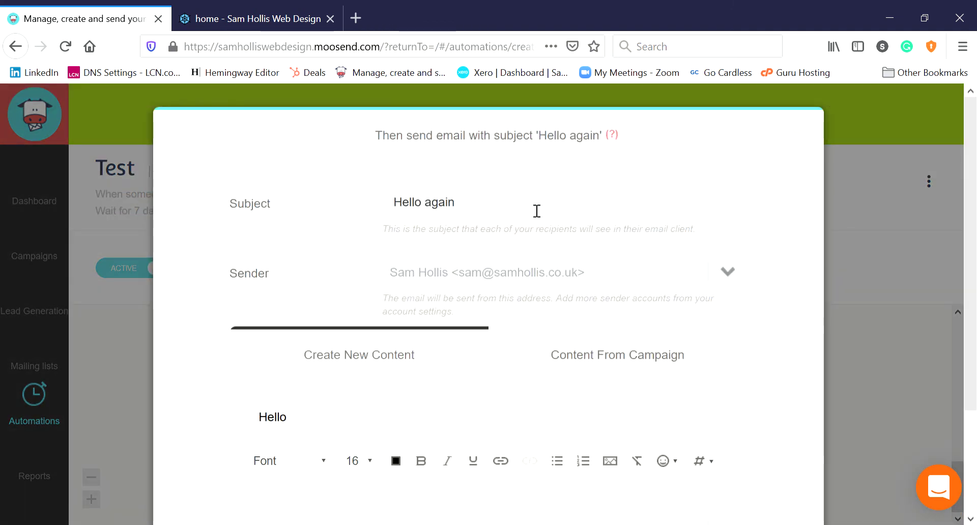
pyautogui.write('Fred')
pyautogui.scroll(-1, 974, 221)
pyautogui.scroll(-2, 974, 221)
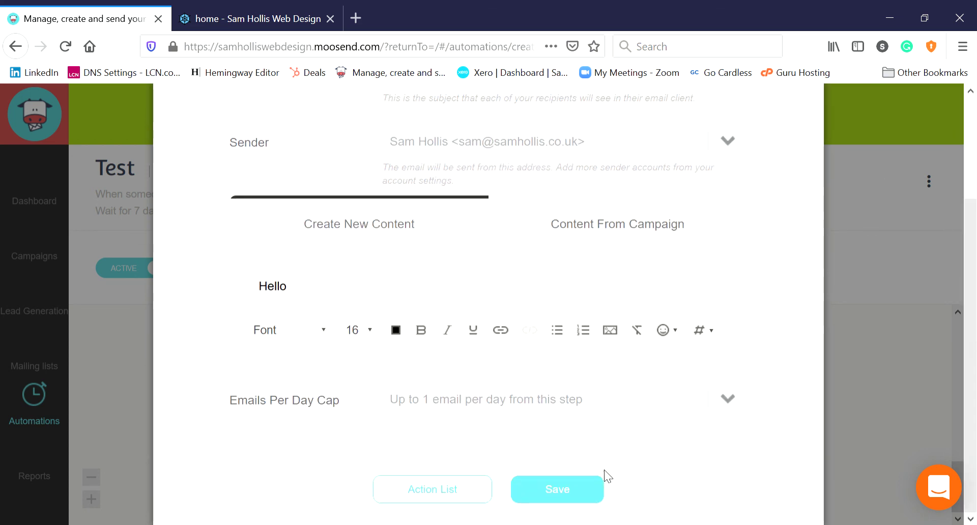
pyautogui.click(562, 494)
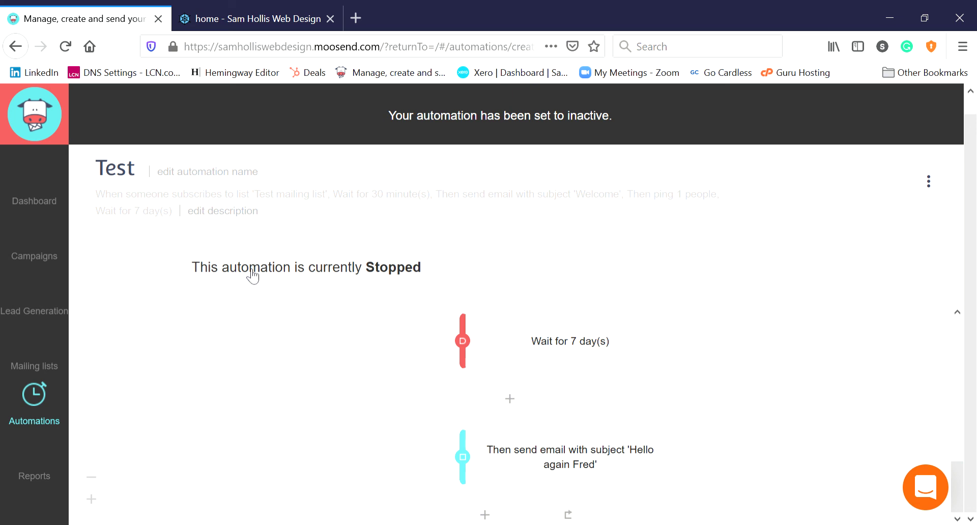
# Step: Switch the Test automation back to Running with the updated 'Hello again Fred' email in place
pyautogui.click(157, 272)
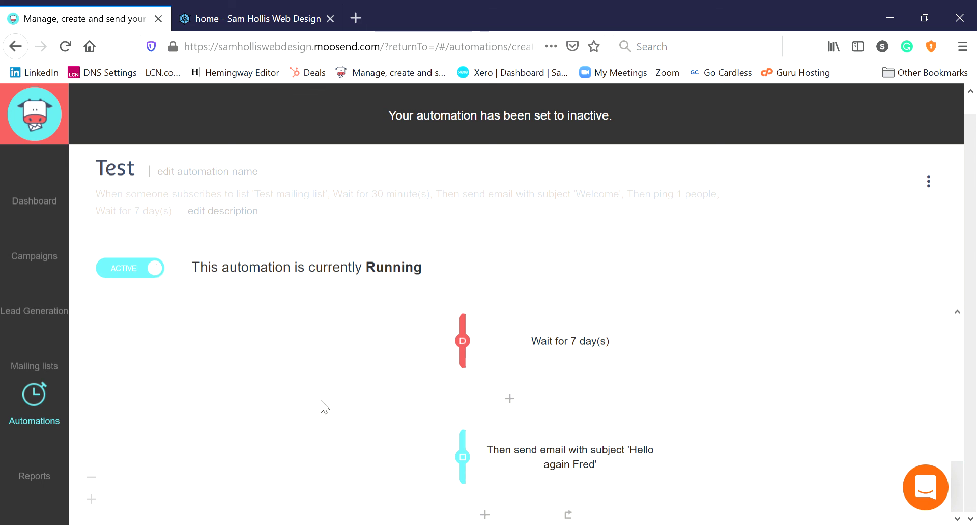
pyautogui.scroll(1, 974, 298)
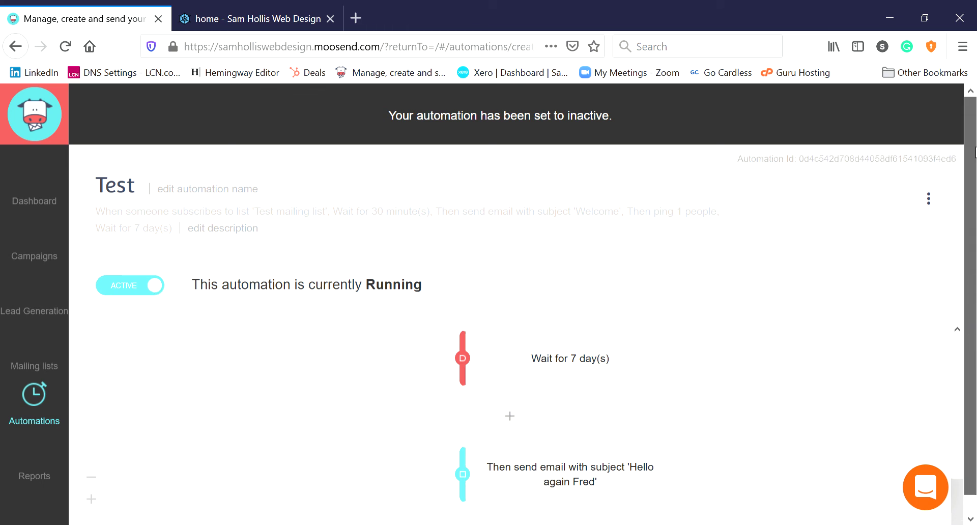